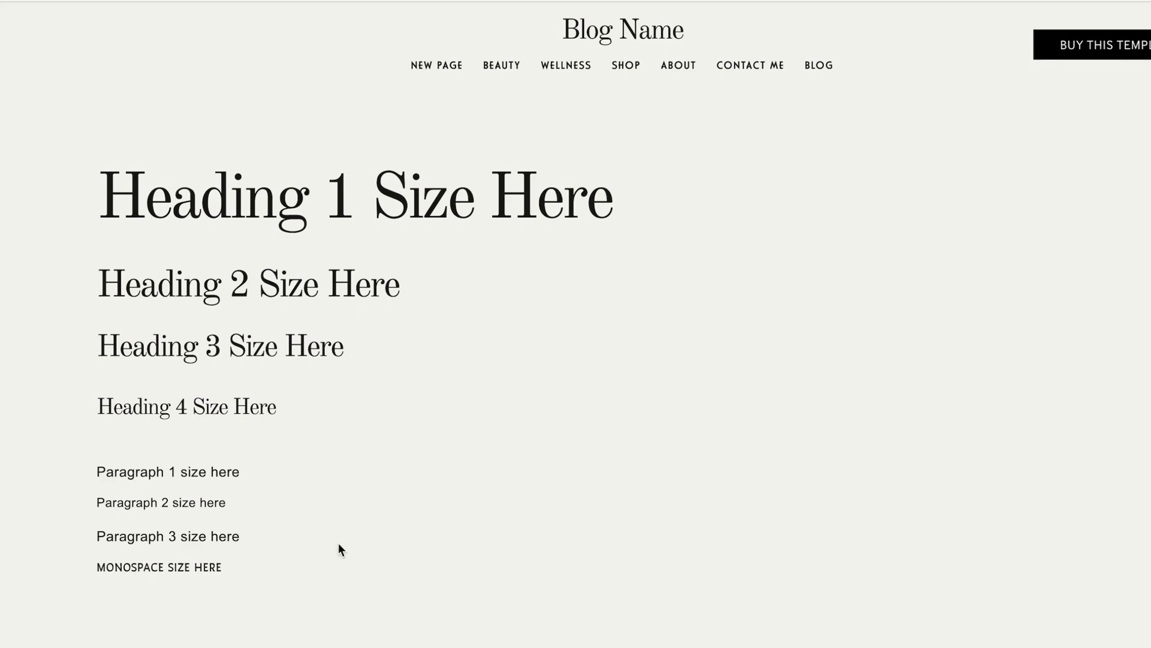
Enter the page editor and check the style dropdown for the Heading 1 line
key(Escape)
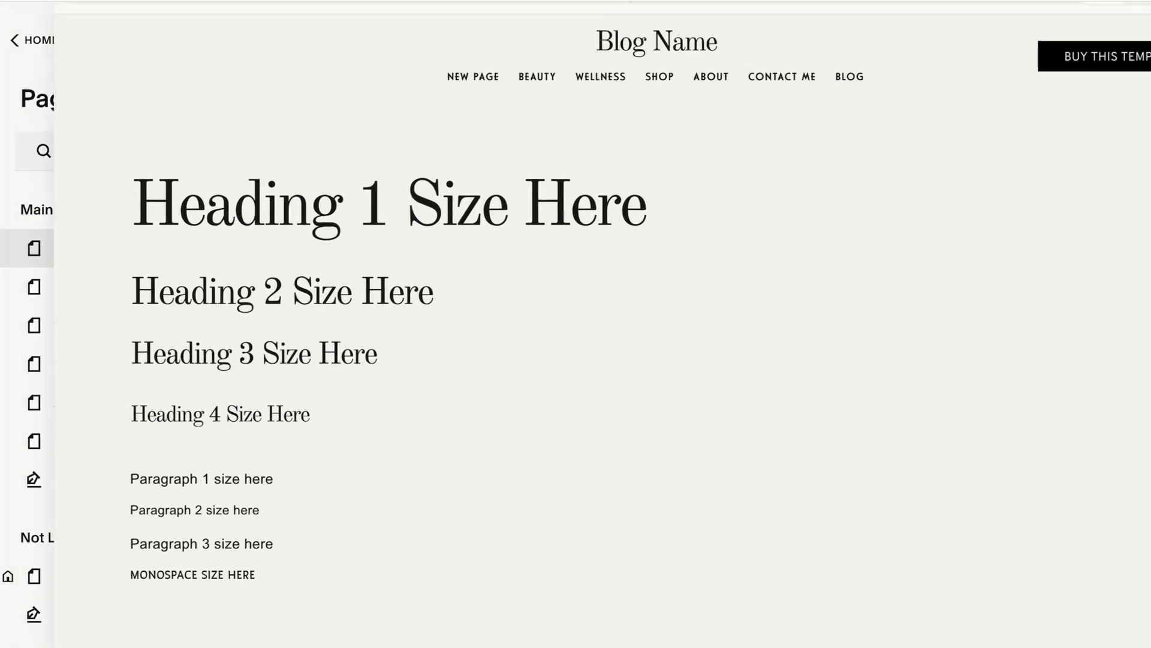
click(327, 43)
triple_click(312, 268)
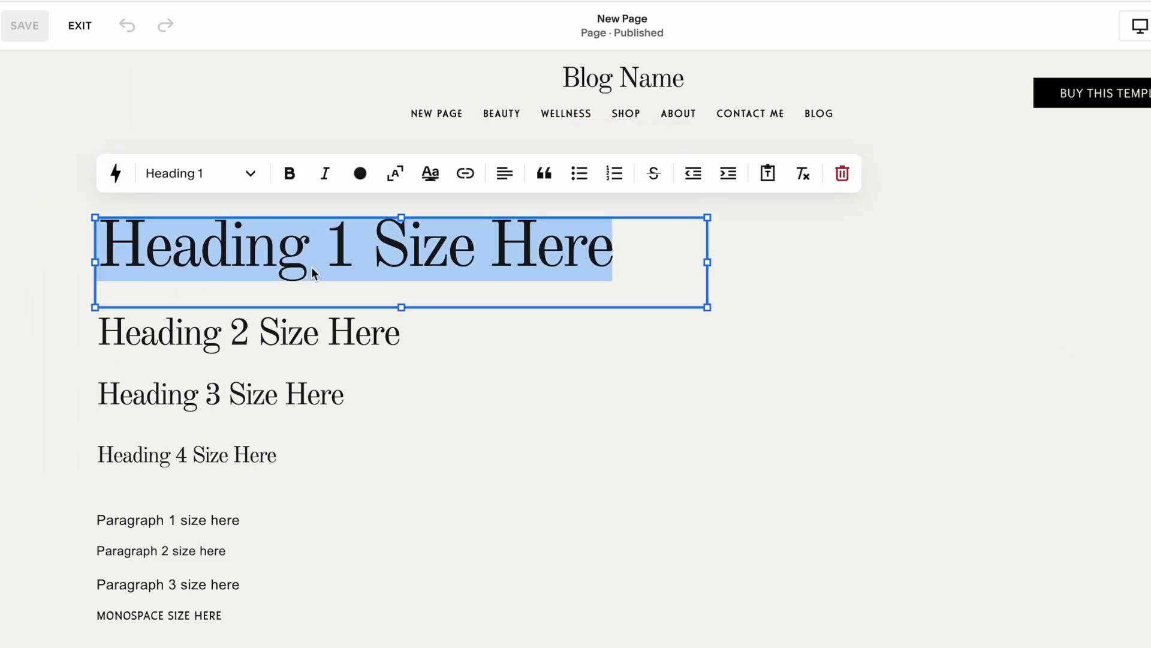
click(237, 174)
Select the Heading 2 and Heading 3 blocks, then exit the page editor
click(330, 328)
triple_click(330, 328)
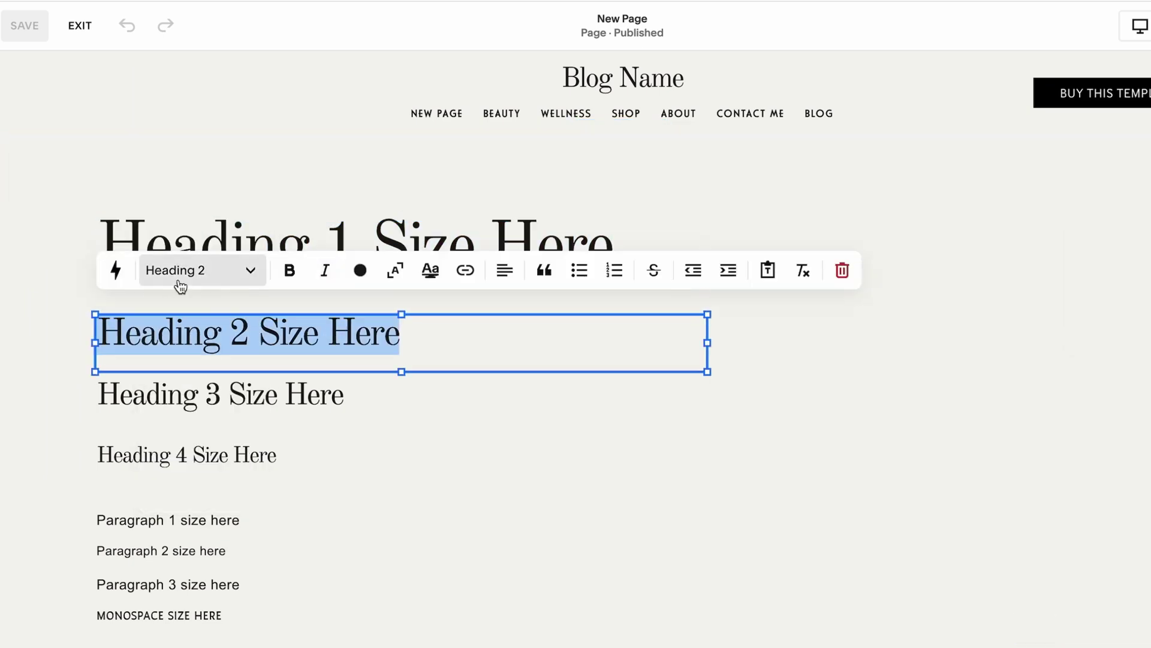
click(182, 406)
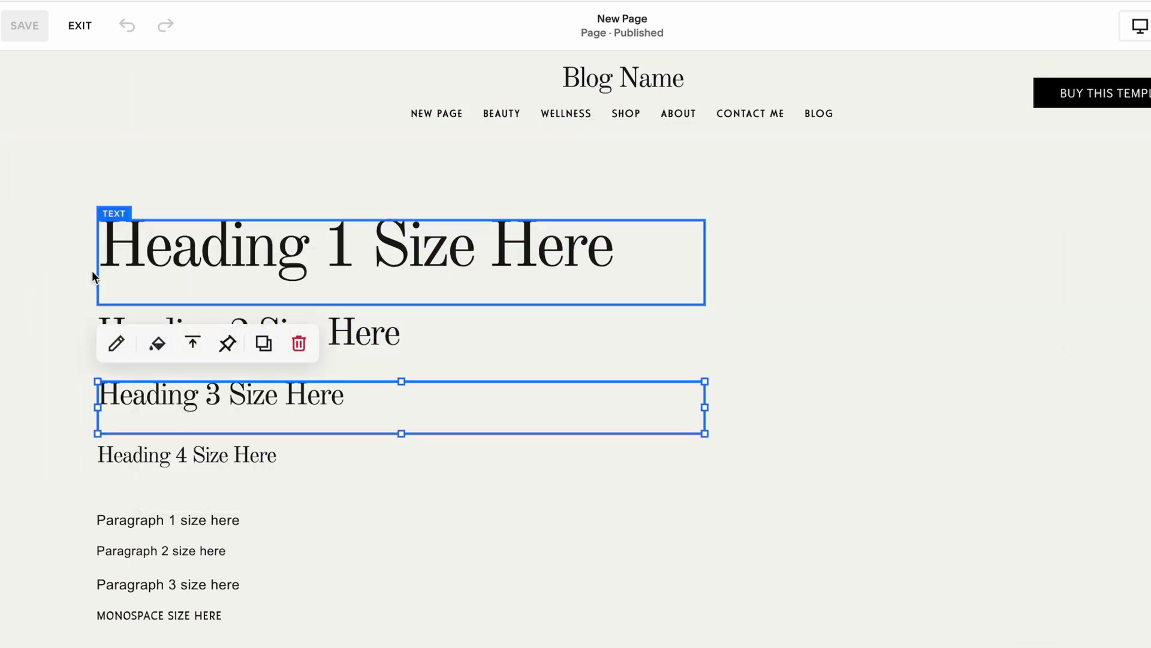
click(91, 27)
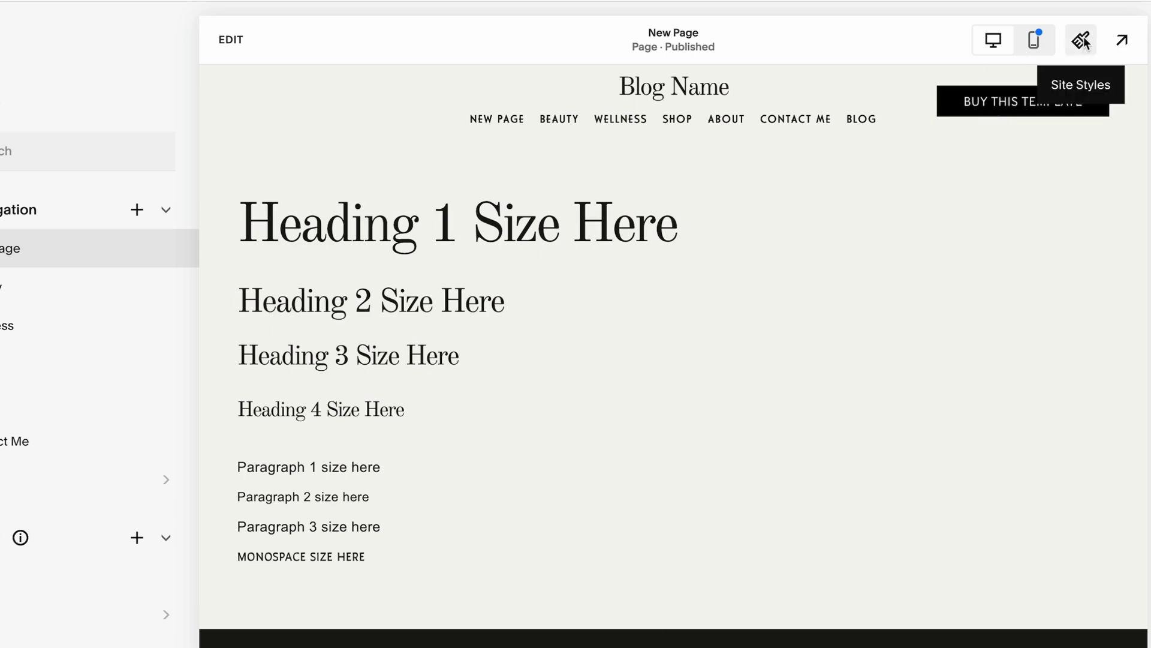
In Site Styles Fonts, try Base Size 17 px and 15 px, ending back at 16 px
click(1082, 40)
click(1008, 154)
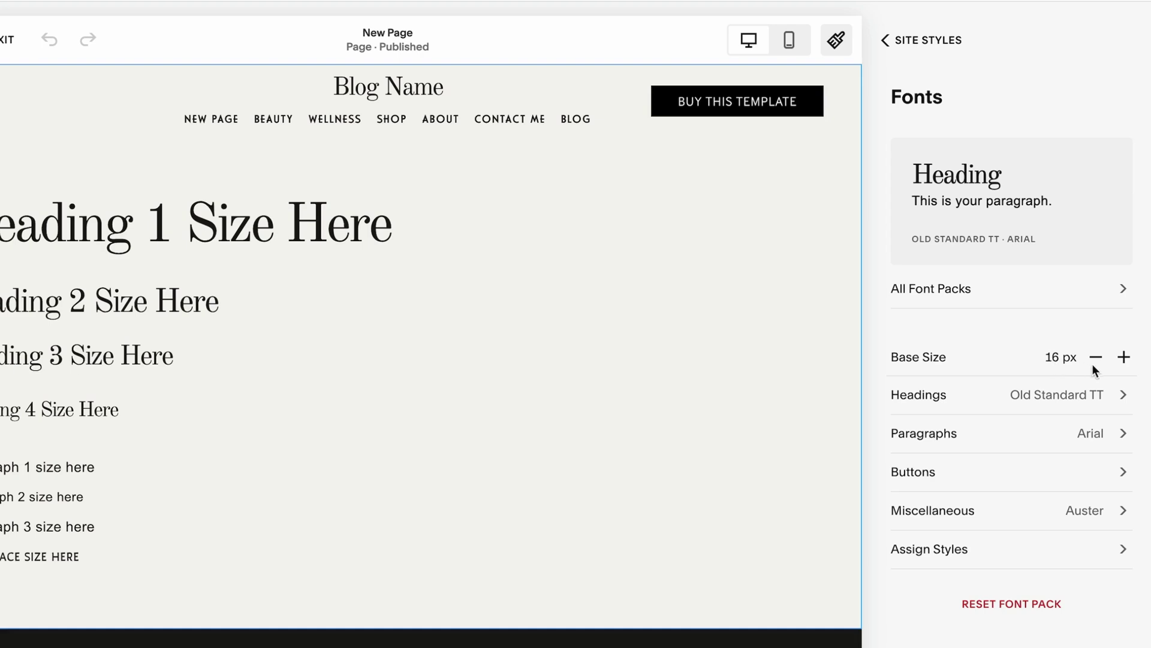
click(1125, 359)
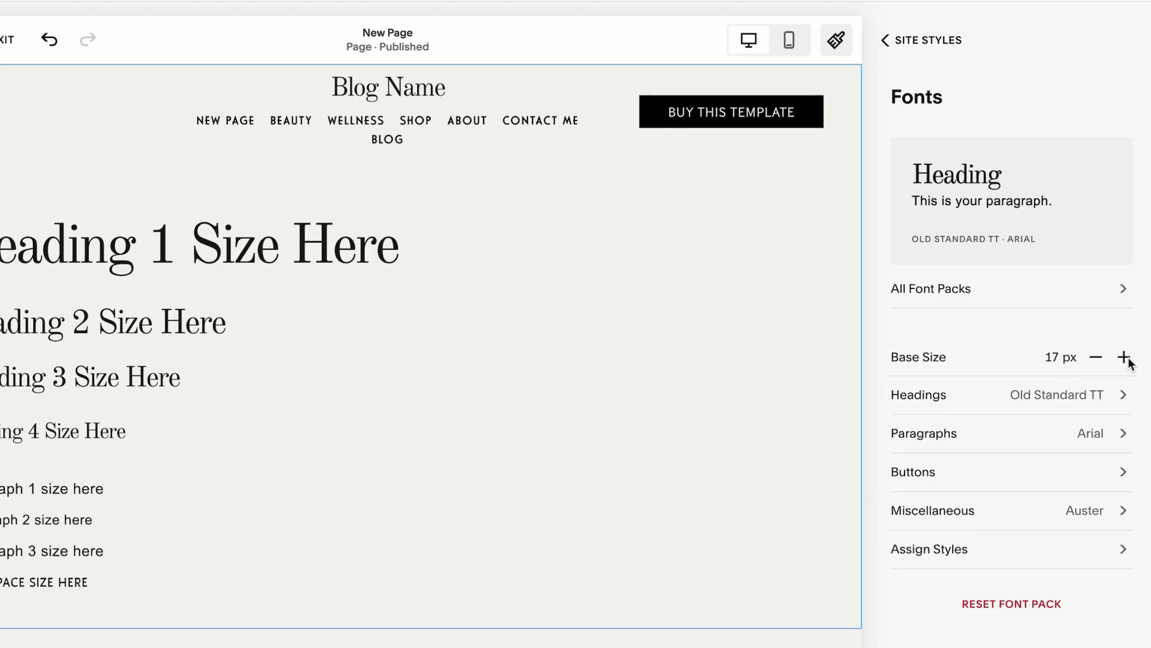
click(1096, 360)
click(1099, 361)
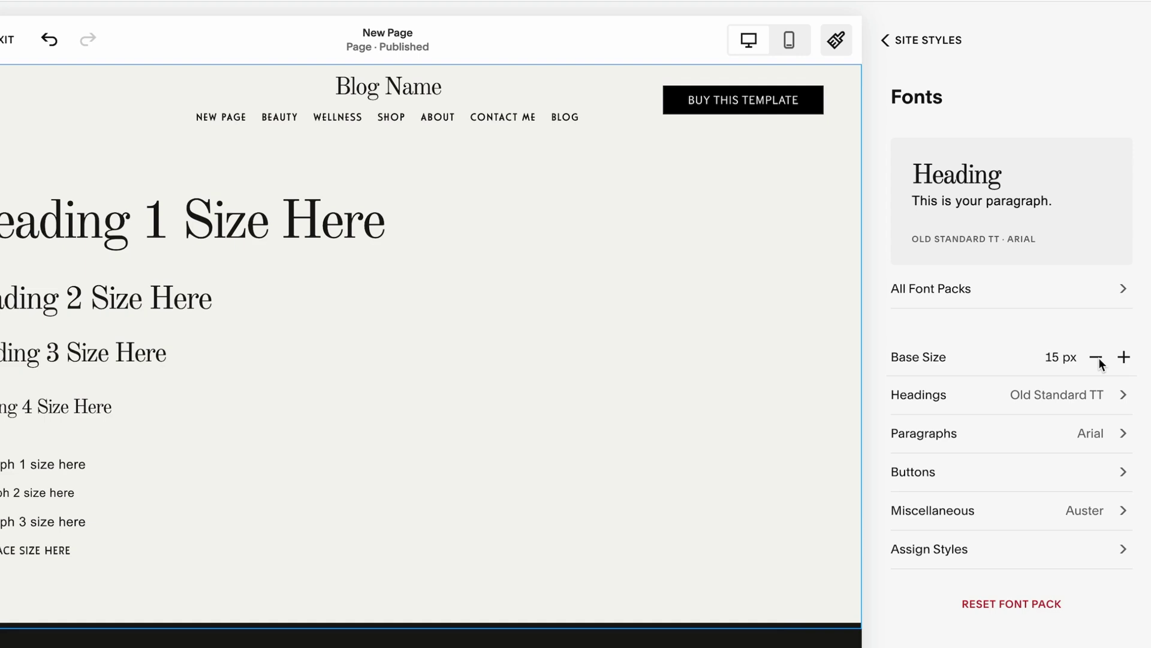
click(1125, 359)
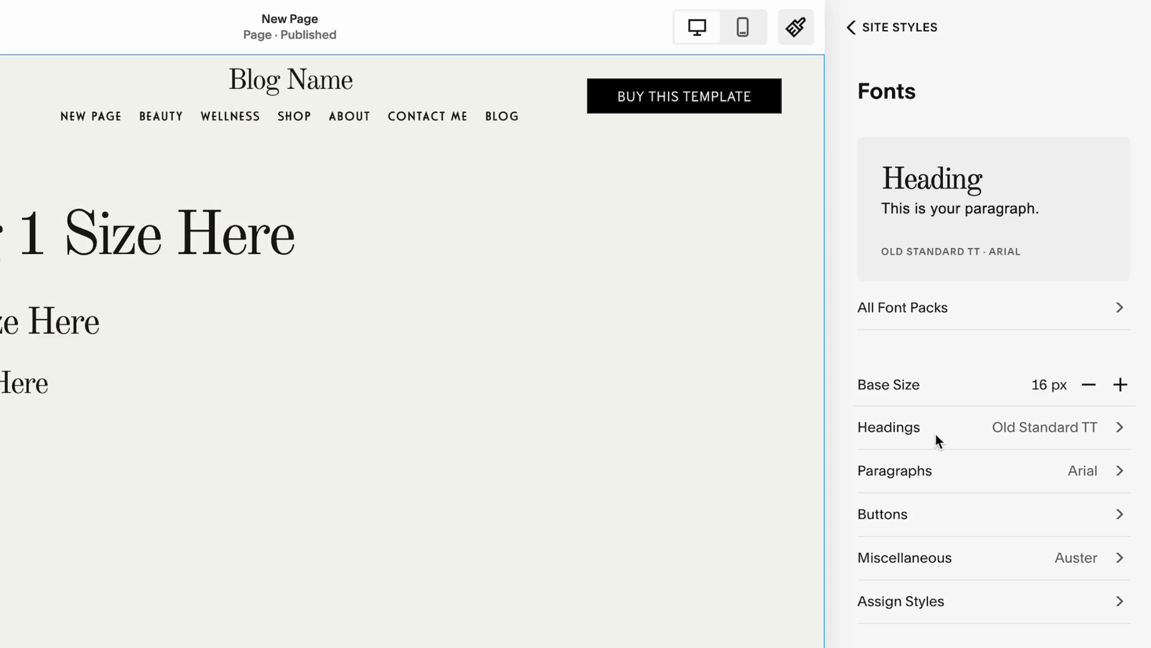
Resize headings to Heading 1 4.8rem, Heading 2 3.8rem, Heading 3 2.8rem, and save
click(935, 434)
scroll(955, 558, down, 3)
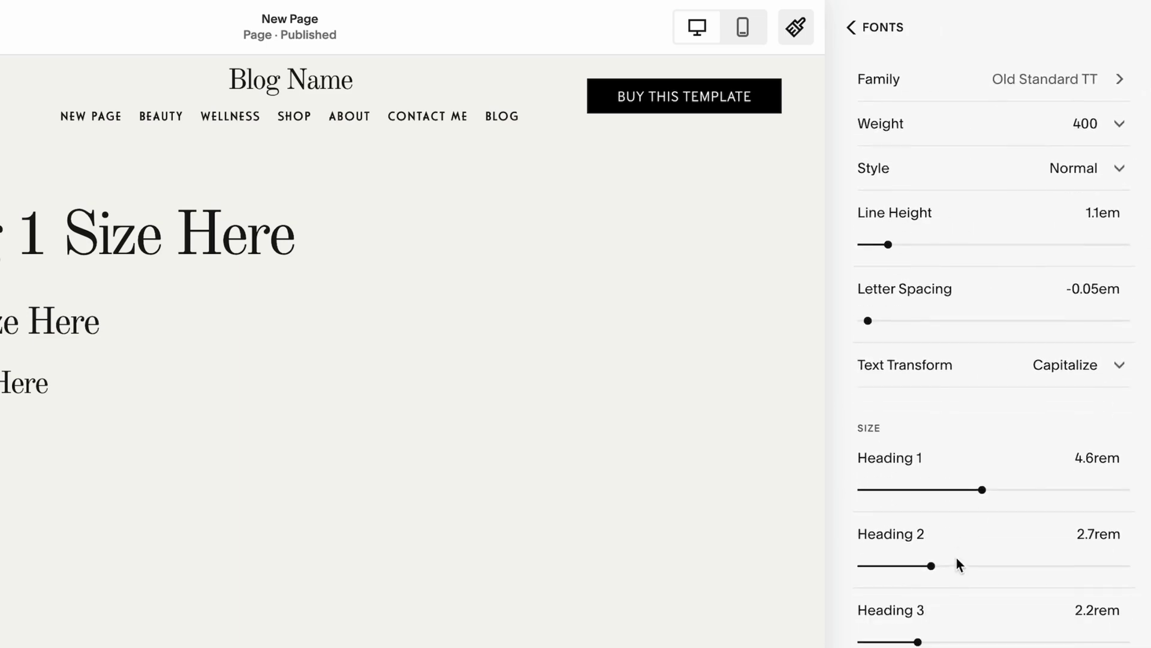
scroll(956, 558, up, 3)
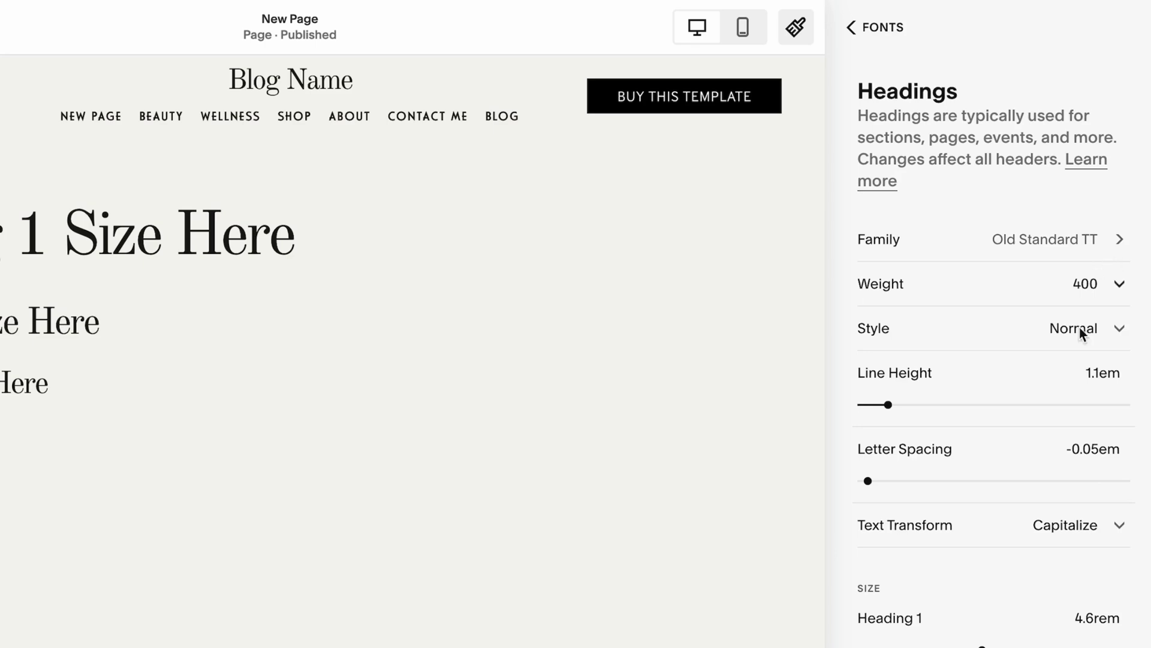
scroll(1084, 329, down, 3)
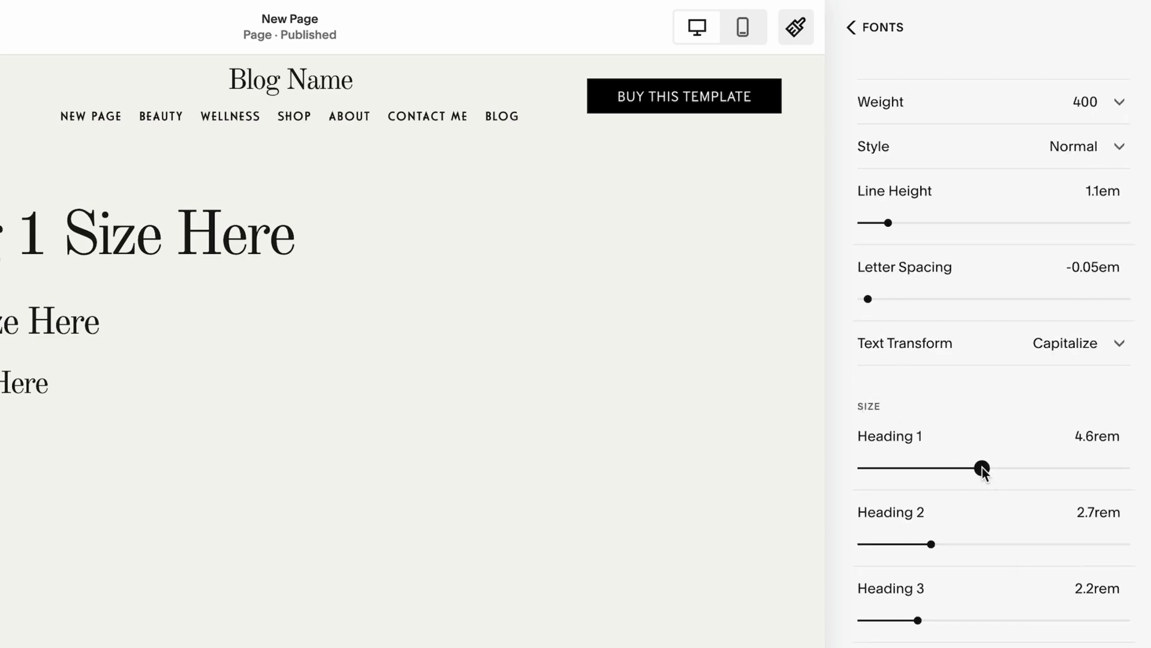
drag(982, 468, 1019, 467)
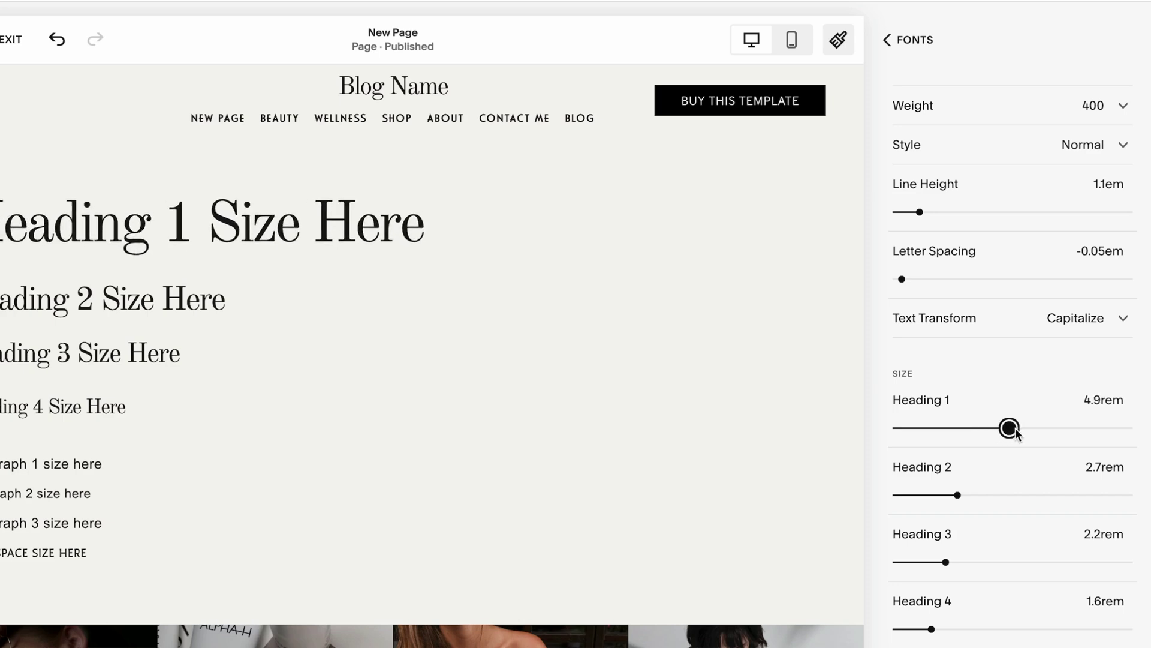
drag(1035, 429, 1007, 427)
mouse_move(957, 495)
mouse_down()
mouse_move(982, 495)
mouse_move(948, 494)
mouse_move(988, 494)
mouse_move(948, 495)
mouse_up()
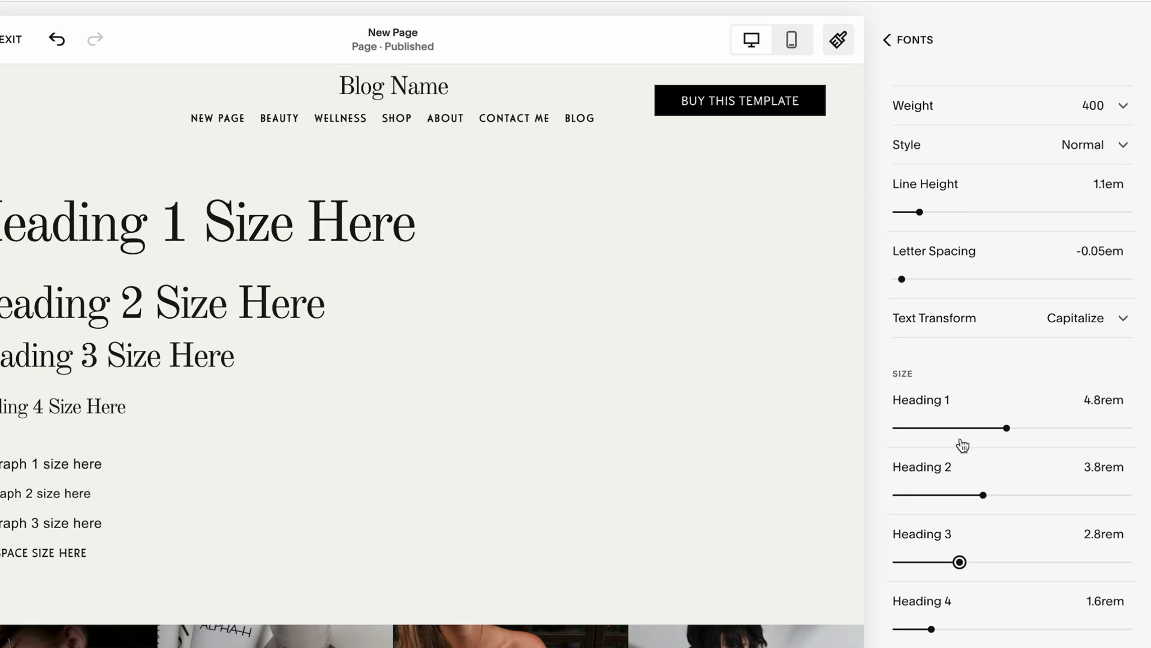
drag(931, 629, 935, 629)
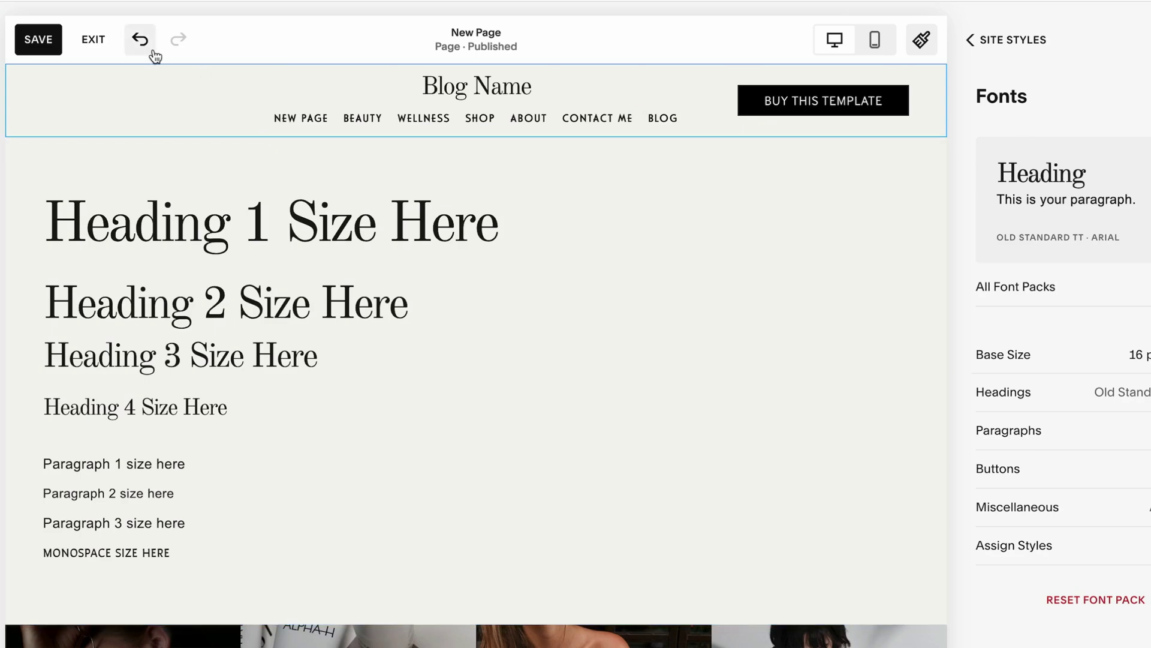
click(38, 43)
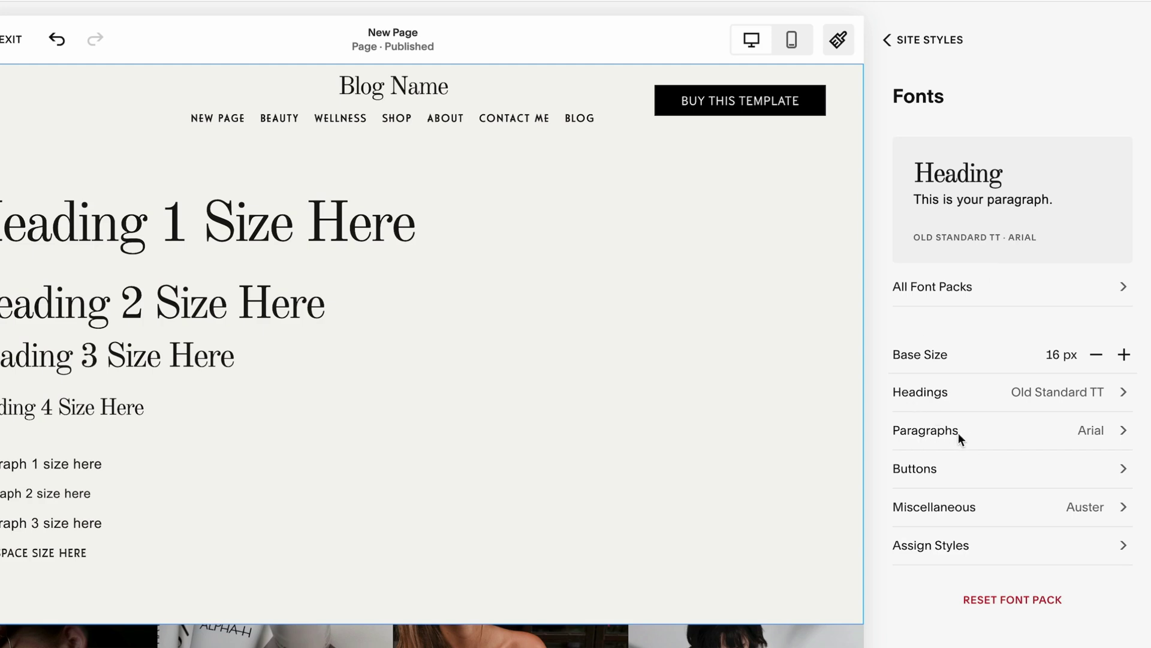
Set Paragraph 1 to 2rem, Paragraph 2 to 1.1rem, Paragraph 3 to 0.7rem, then select the monospace line
click(1040, 431)
scroll(987, 484, down, 2)
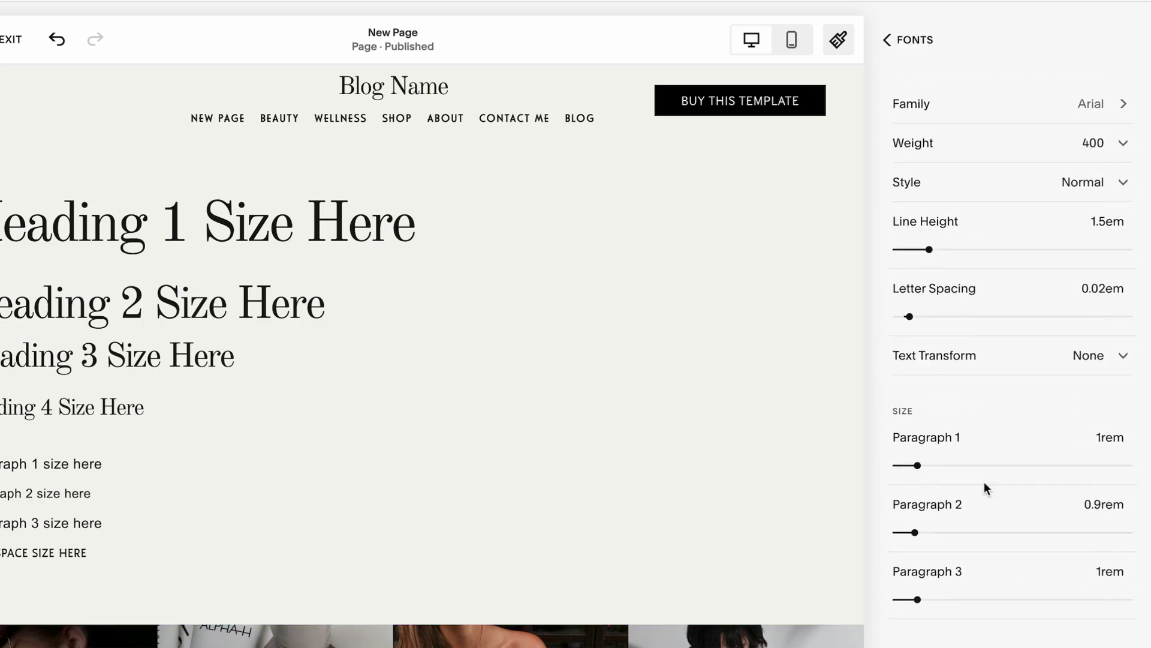
mouse_move(919, 466)
mouse_down()
mouse_move(955, 466)
mouse_move(931, 466)
mouse_move(941, 466)
mouse_up()
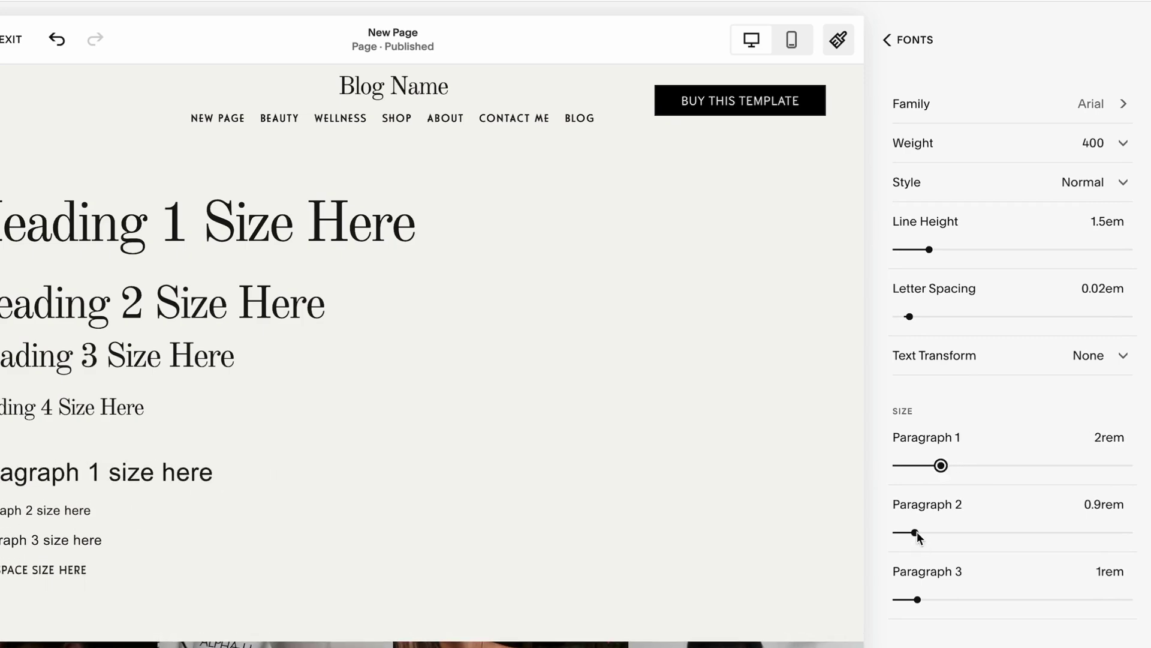
drag(915, 532, 920, 532)
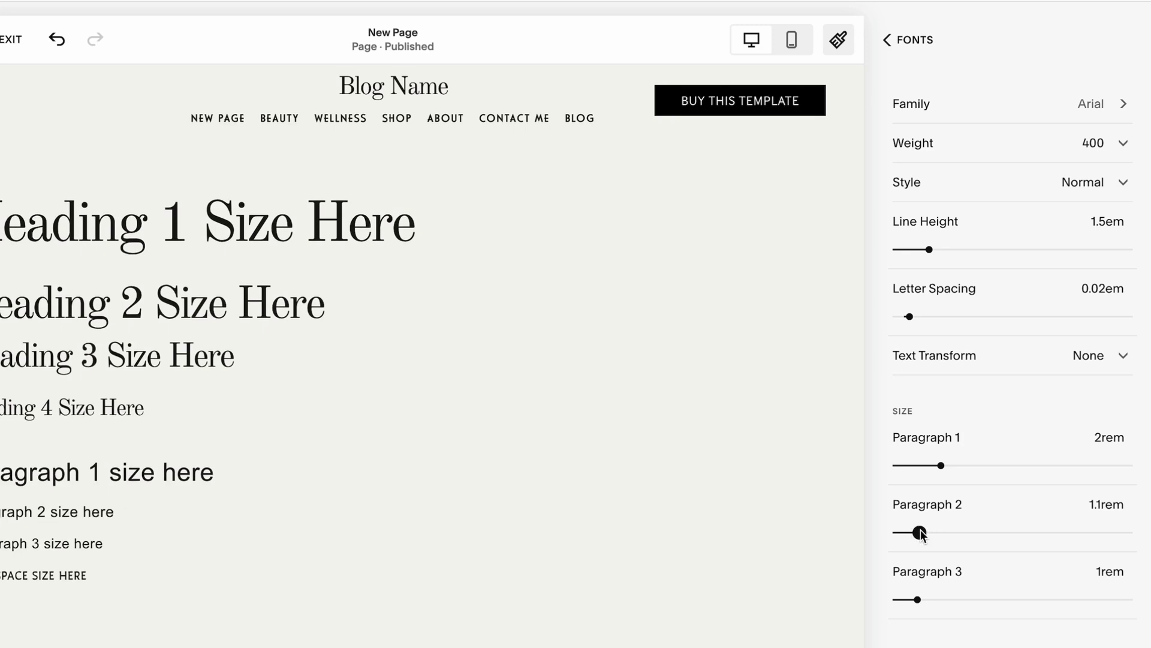
drag(918, 599, 912, 600)
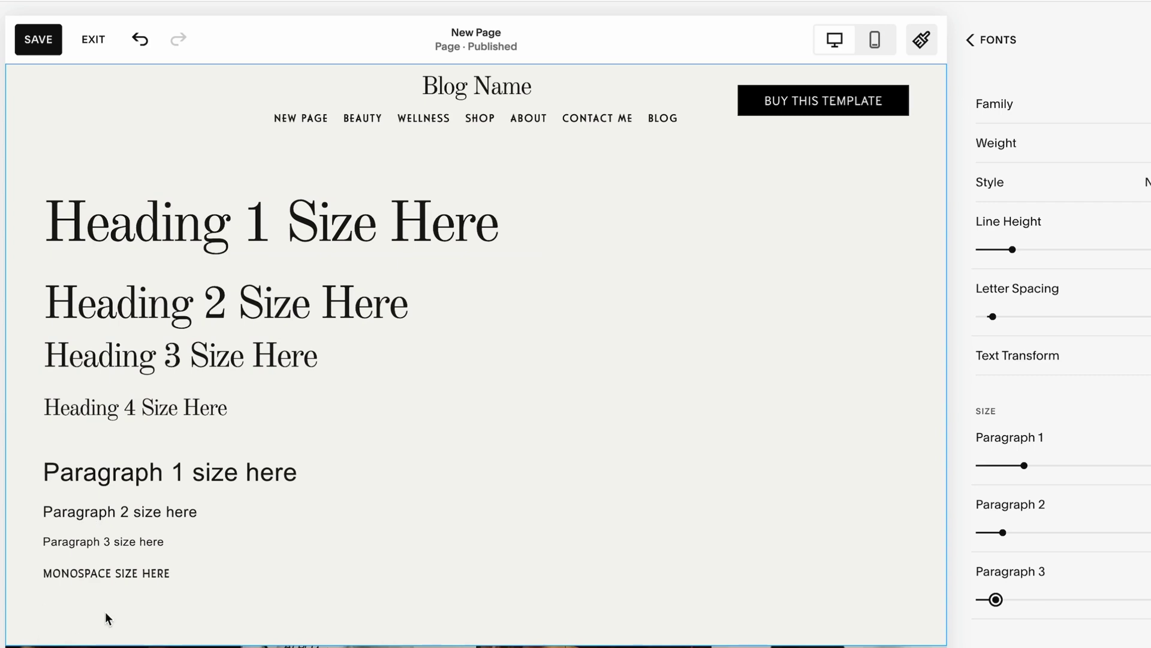
drag(44, 574, 183, 579)
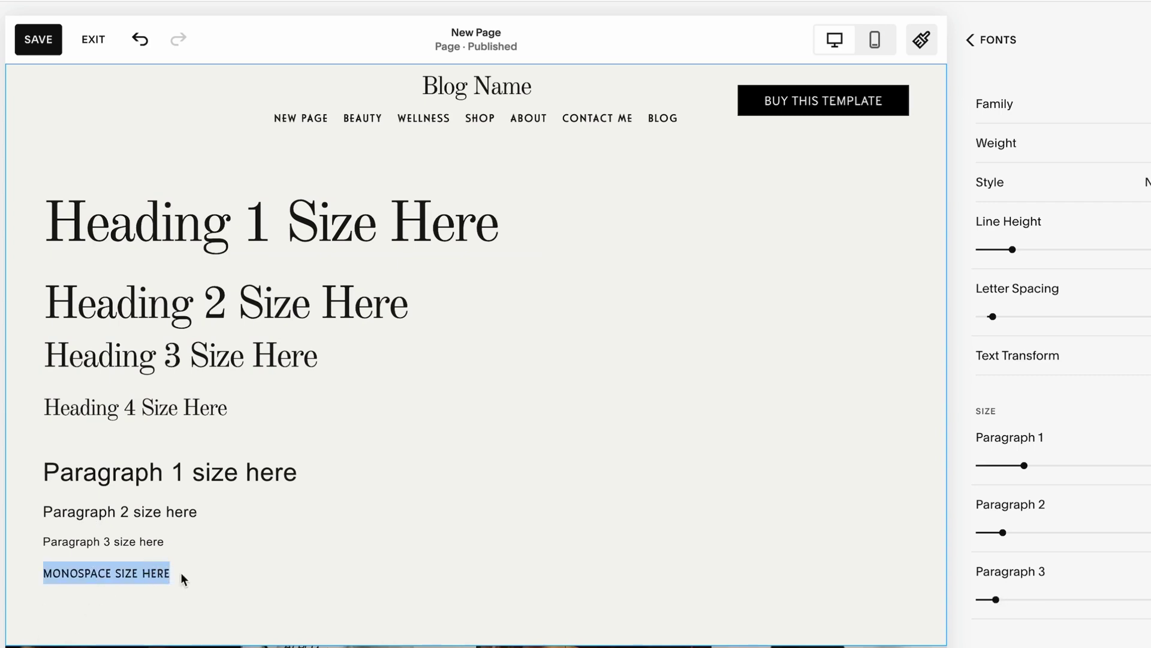
Raise the Miscellaneous font size from 0.9rem to 1.3rem
click(970, 39)
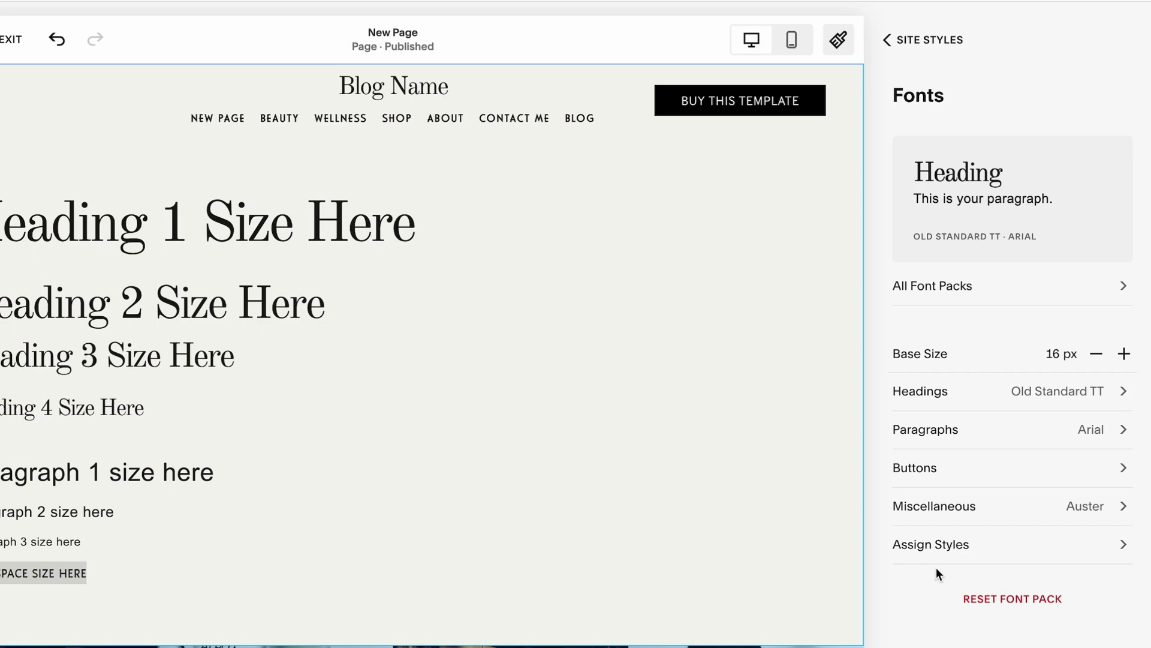
click(966, 509)
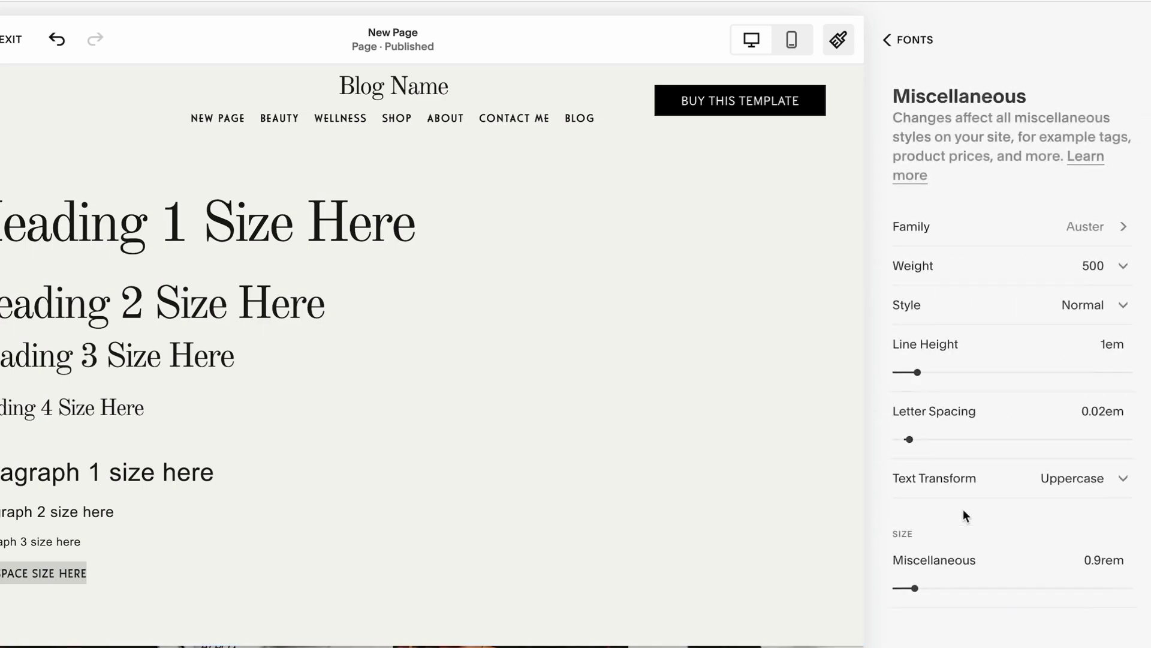
scroll(930, 481, down, 2)
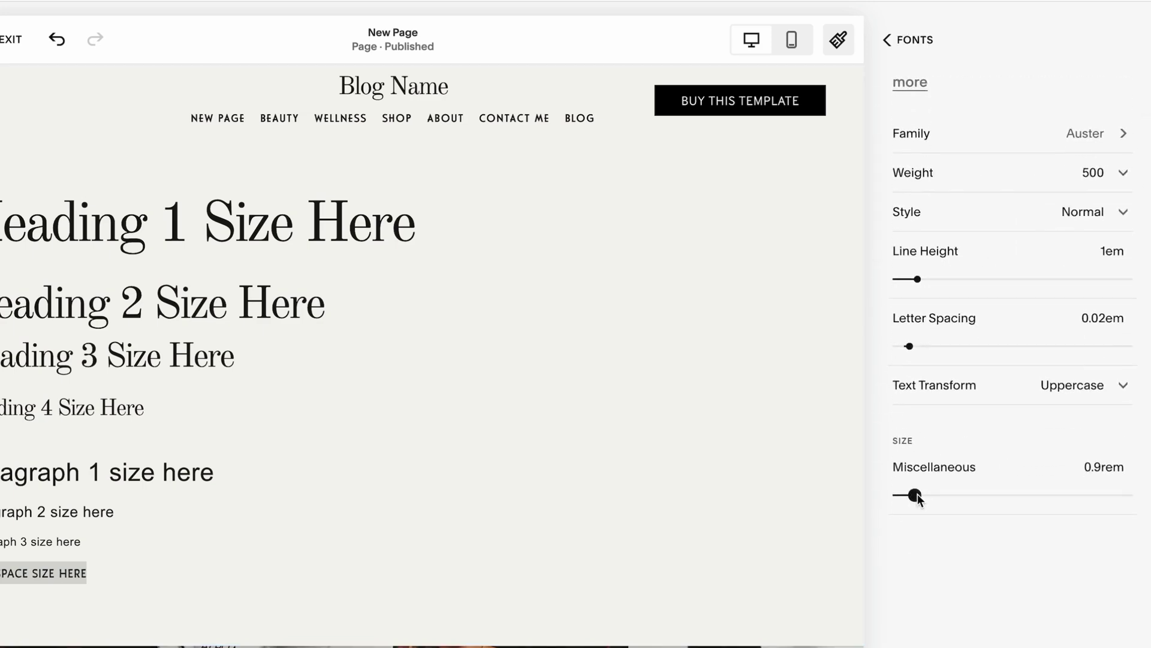
drag(918, 499, 924, 495)
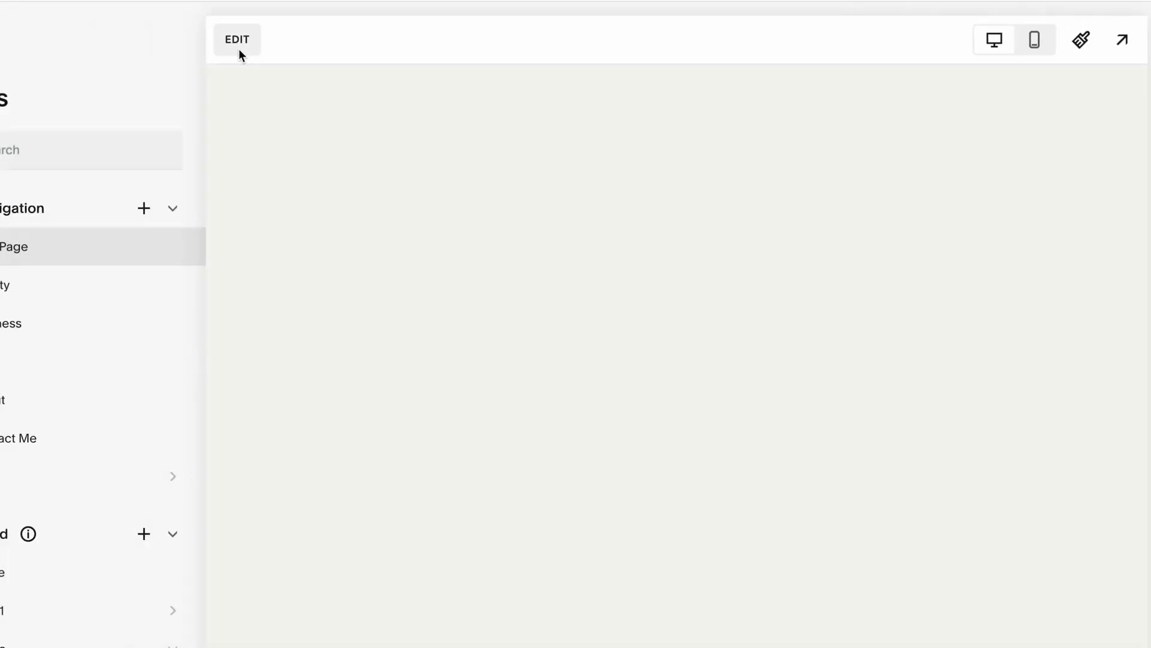
Make Heading 1 scale to its block and widen the block across the page
click(237, 41)
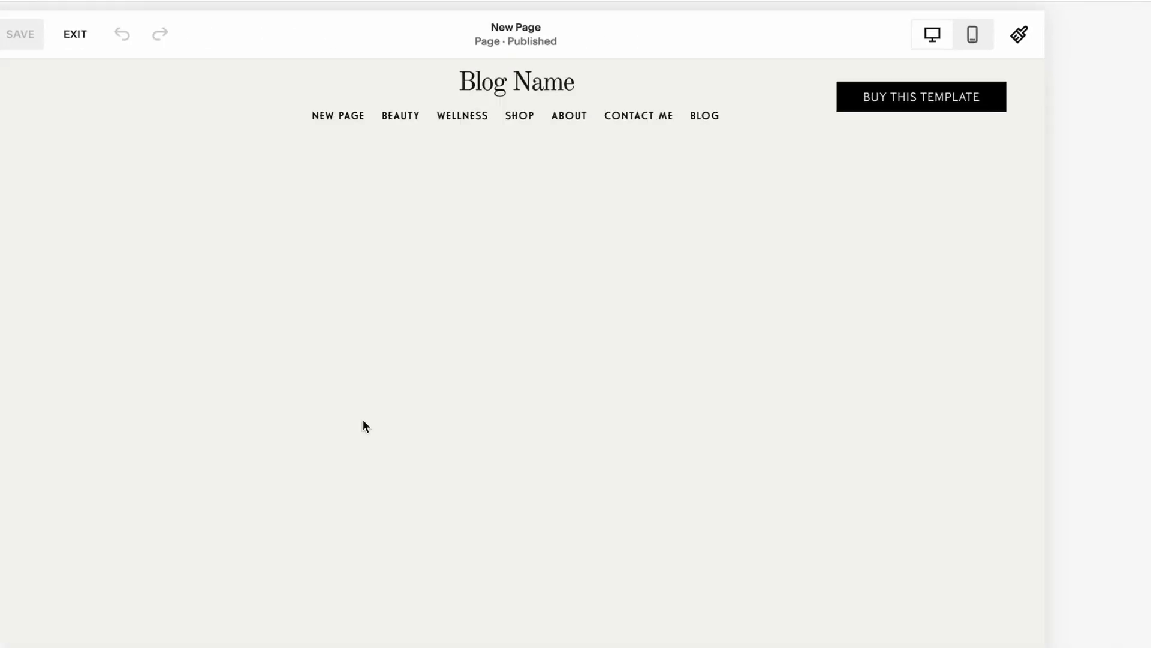
scroll(695, 471, down, 4)
scroll(696, 471, up, 4)
triple_click(285, 259)
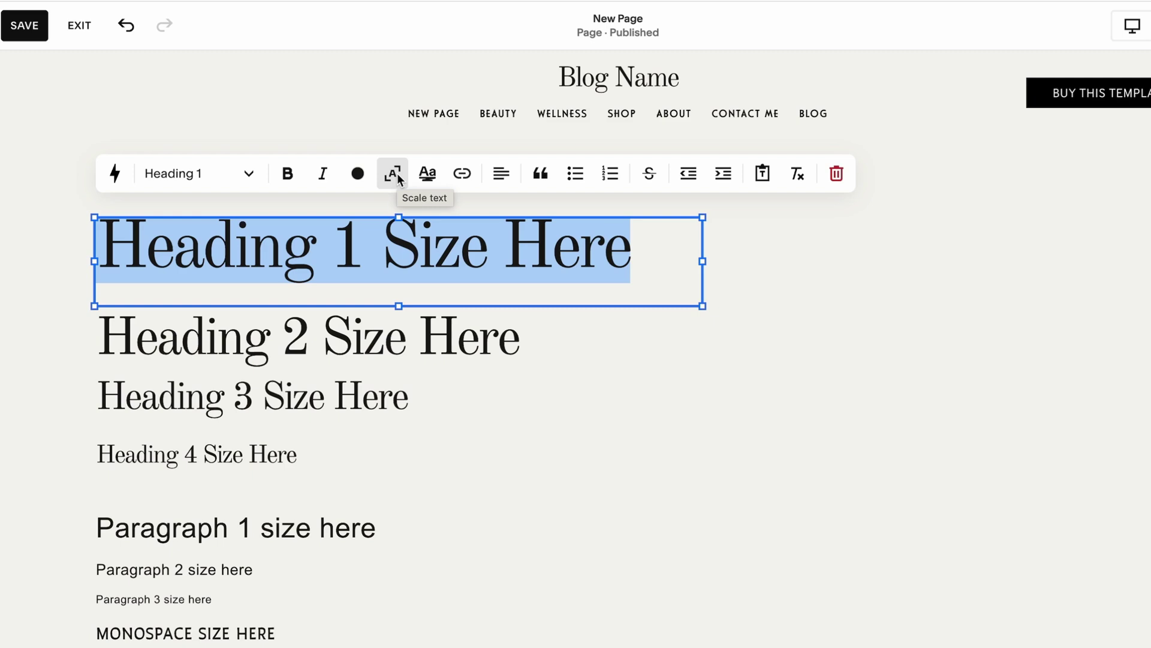
click(817, 291)
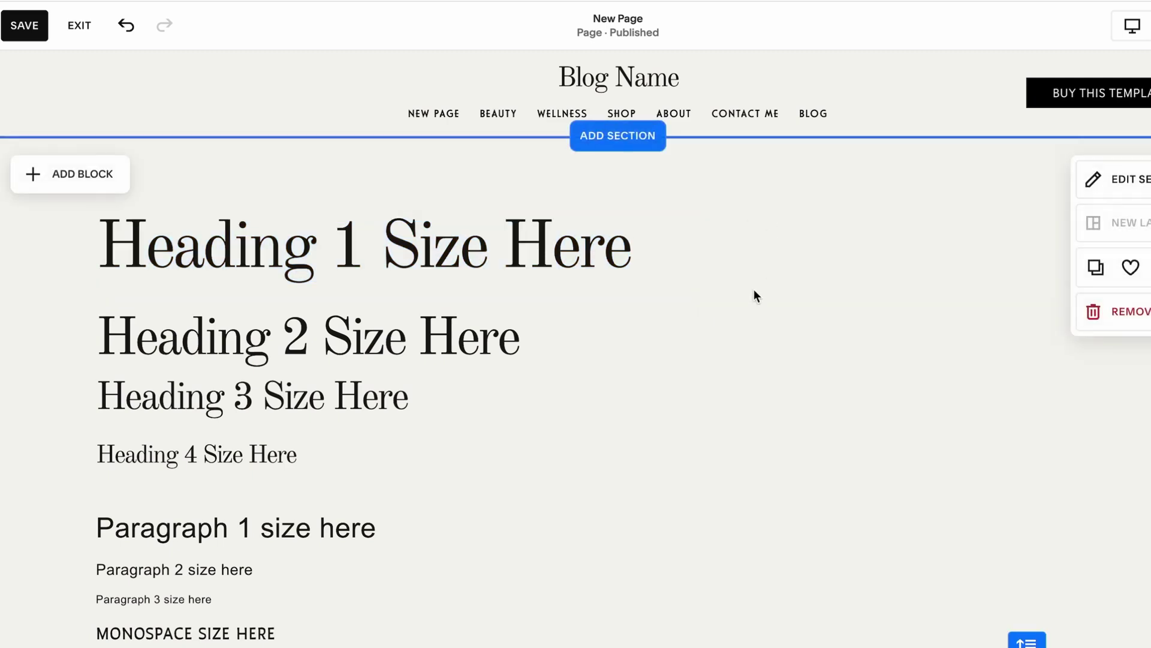
click(609, 262)
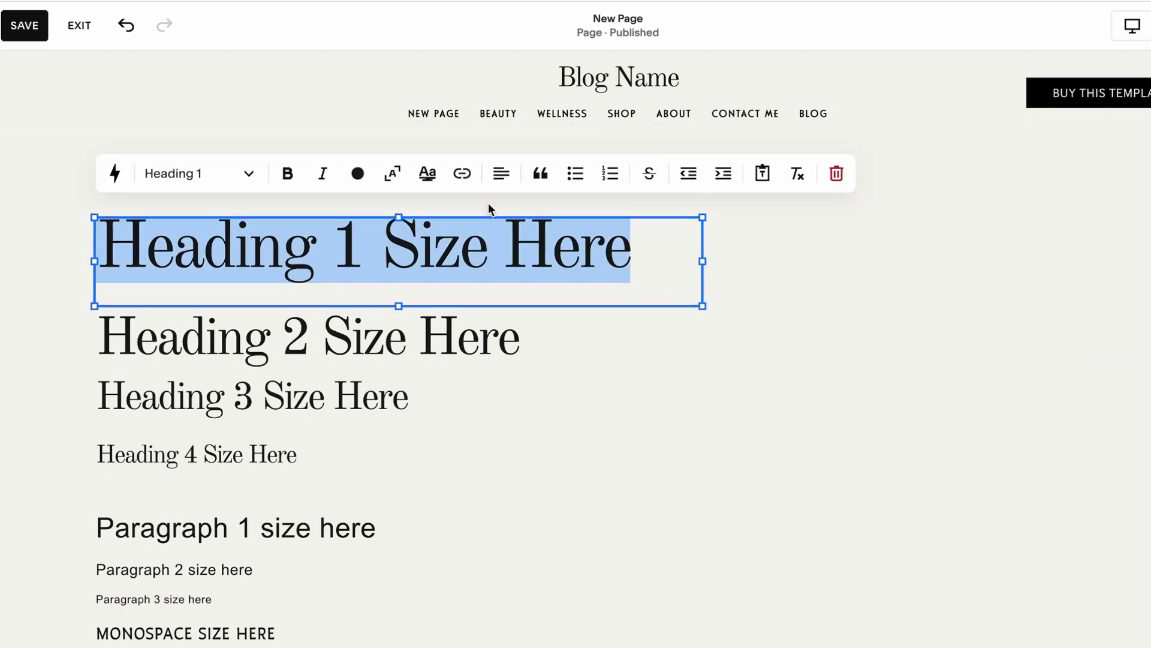
click(393, 174)
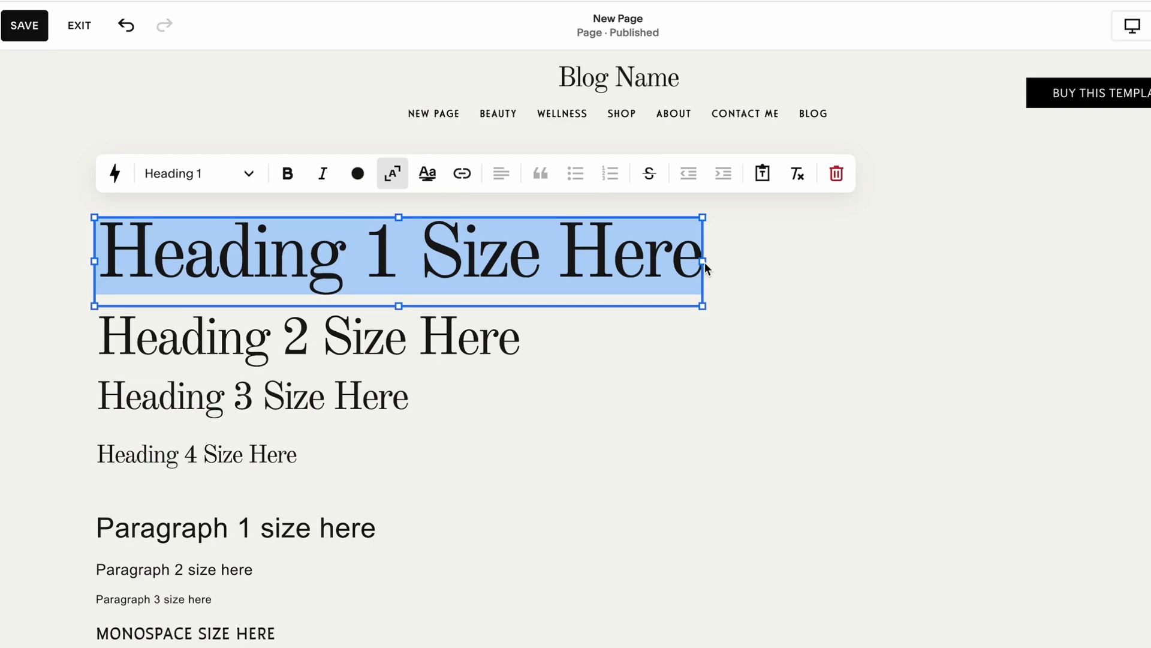
drag(704, 261, 1098, 276)
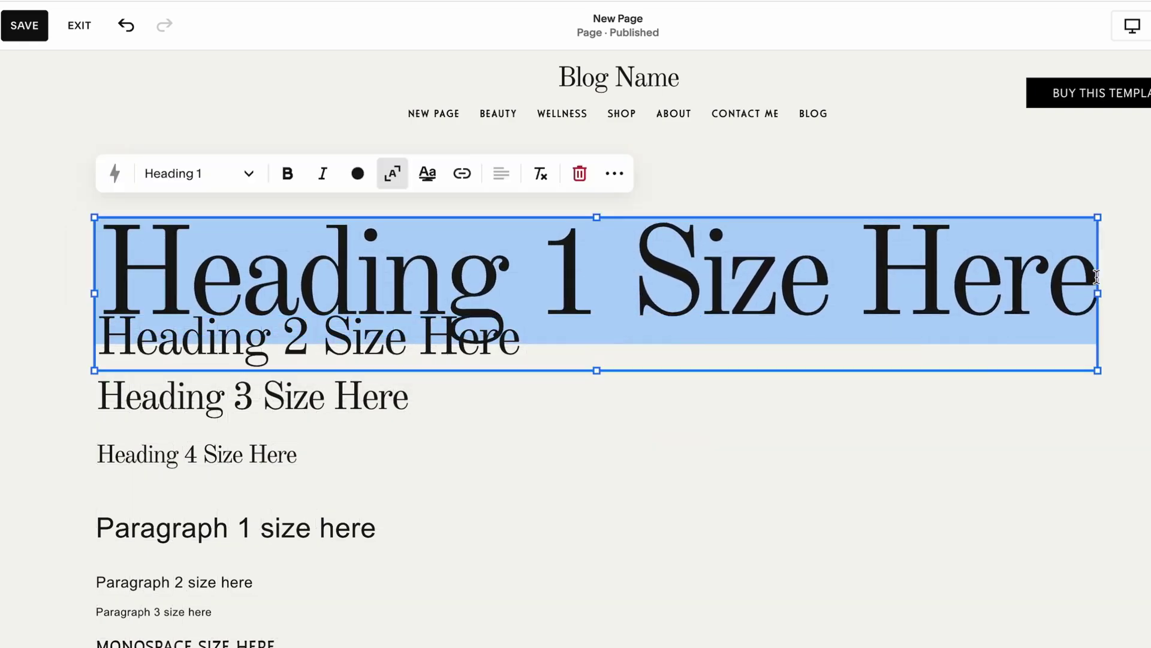
click(949, 444)
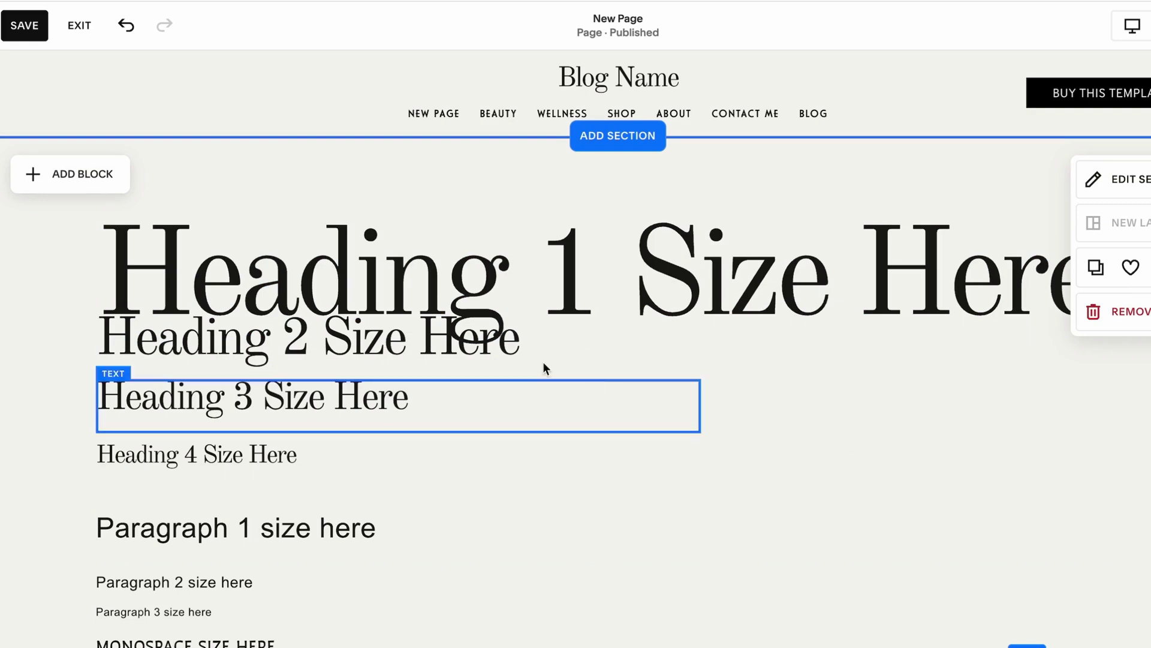
Select and delete every block below Heading 1
click(491, 342)
scroll(492, 342, down, 2)
drag(304, 307, 262, 539)
key(Delete)
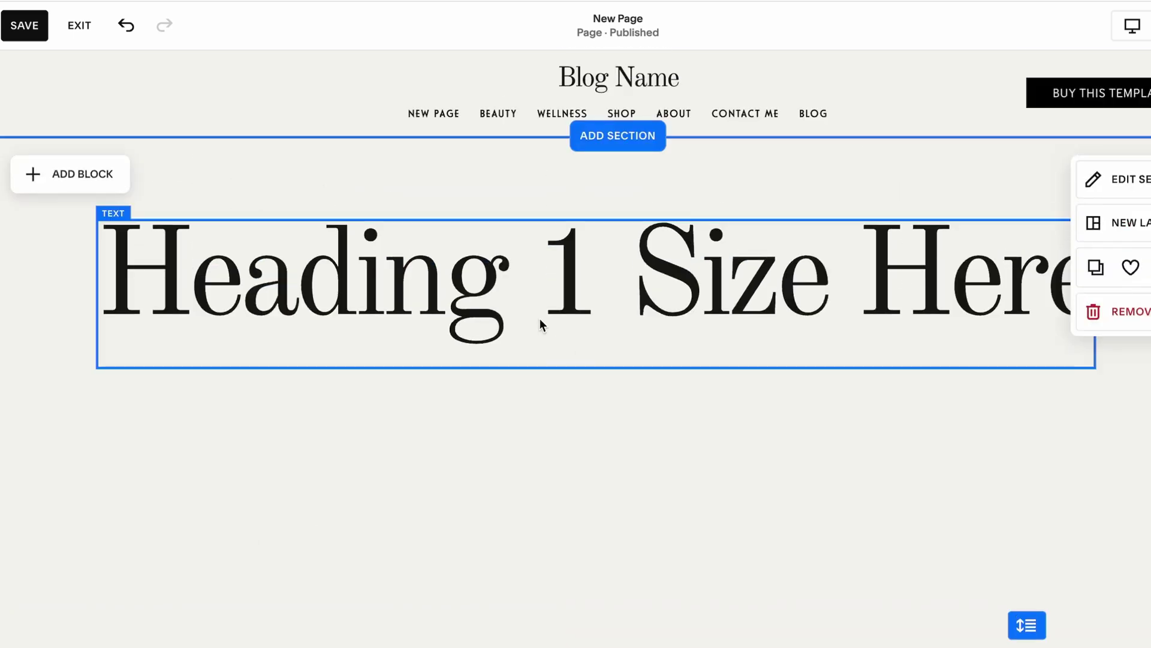
Move the Heading 1 block left and stretch it to the full page width
drag(539, 318, 541, 306)
click(595, 424)
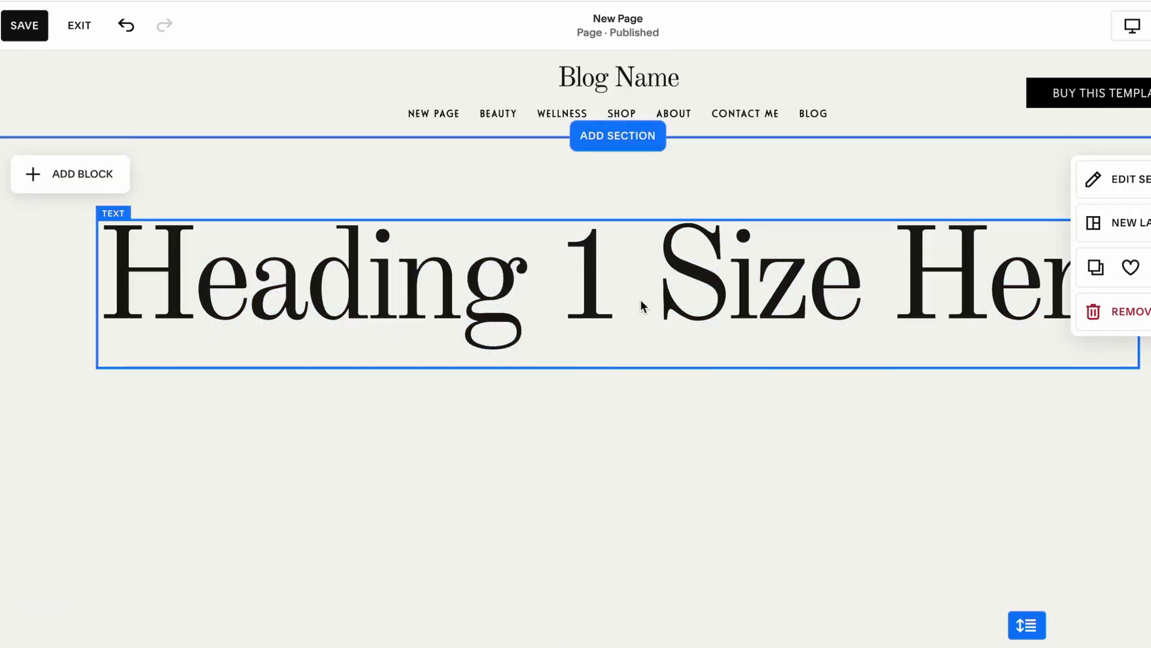
drag(642, 303, 599, 302)
drag(1063, 296, 1109, 293)
click(415, 499)
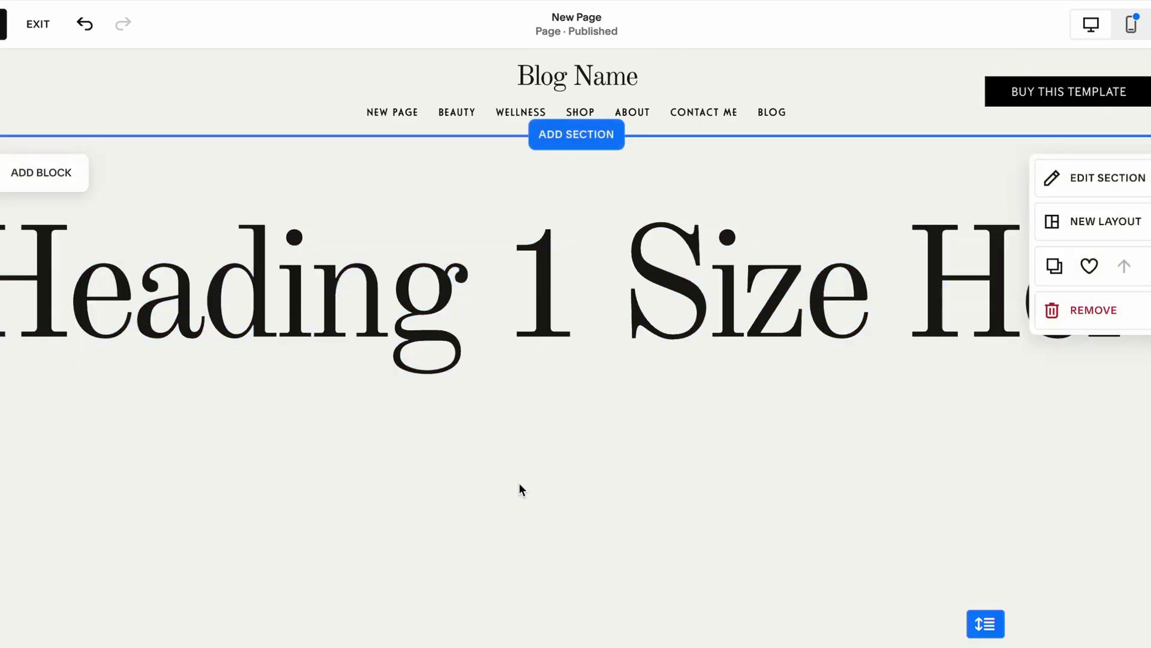
Duplicate the heading below the original and restyle the copy as Heading 4
drag(270, 359, 515, 539)
click(198, 332)
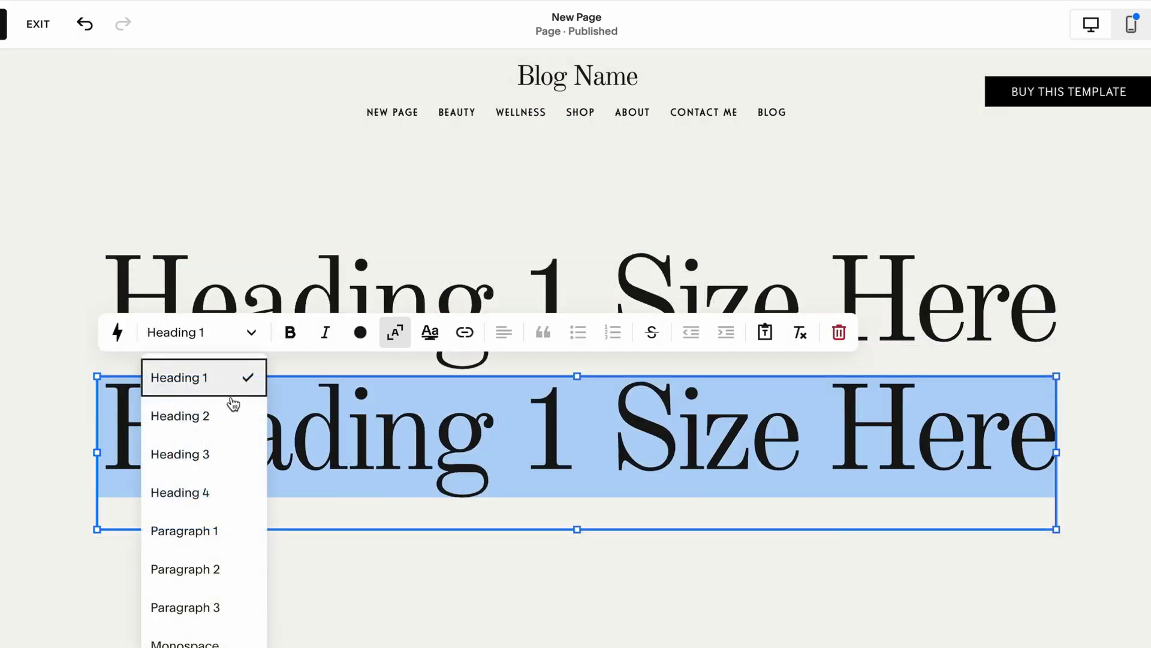
click(218, 423)
click(225, 330)
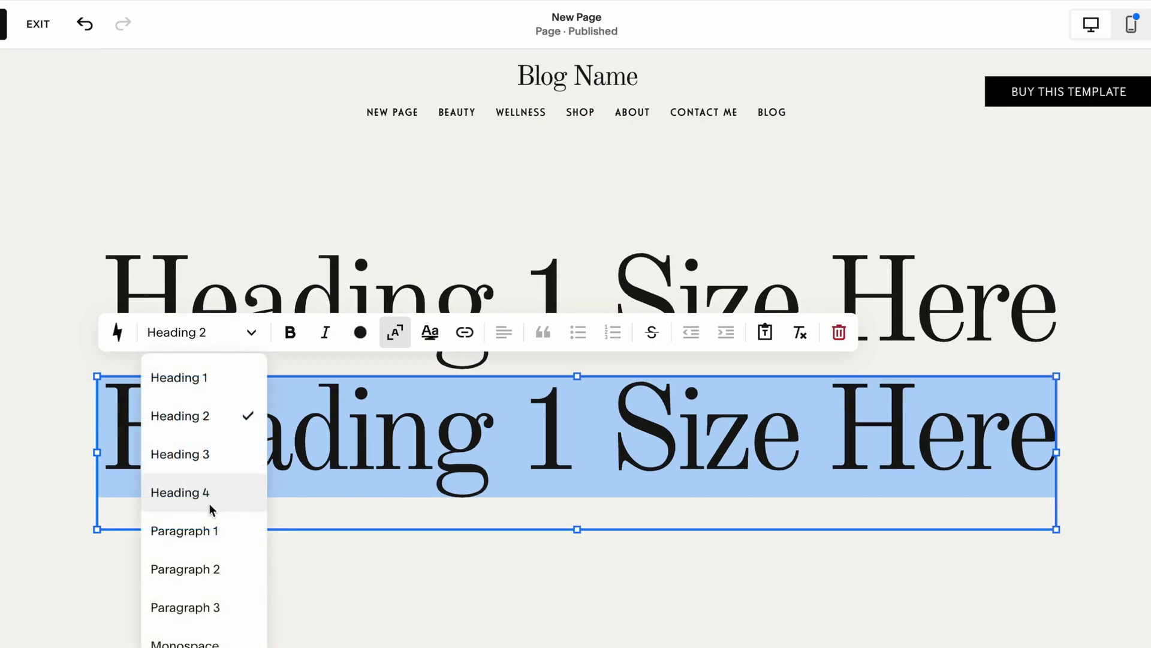
click(211, 506)
Set heading sizes to Heading 2 2.8rem, Heading 3 2.6rem and Heading 4 2.1rem
click(378, 593)
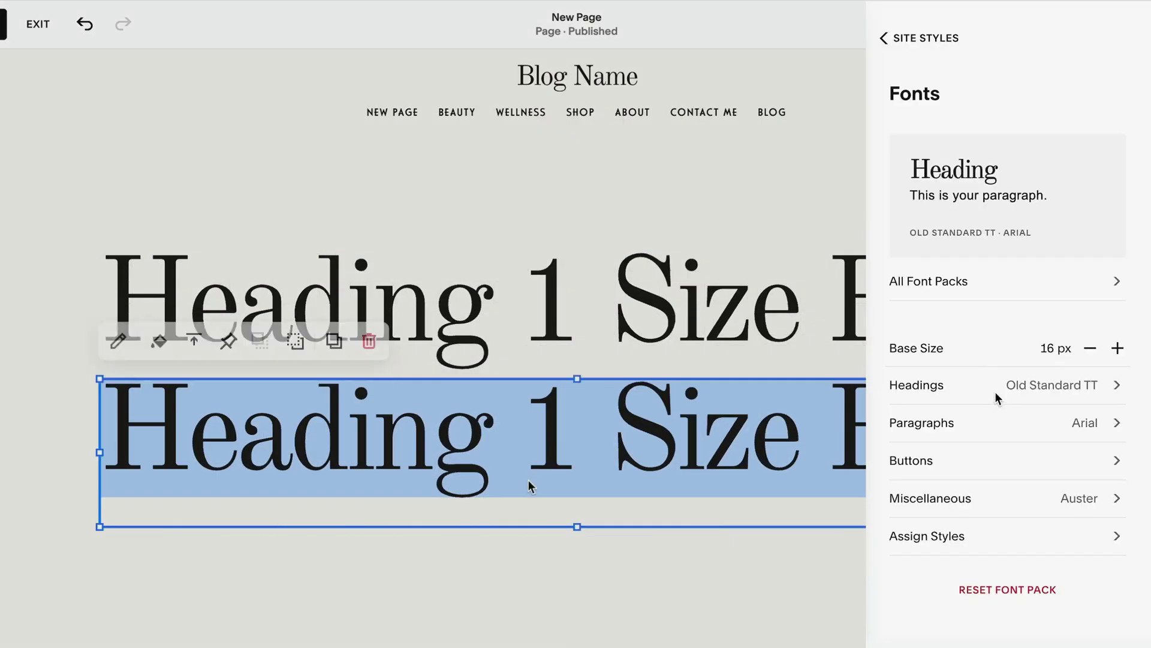
click(995, 391)
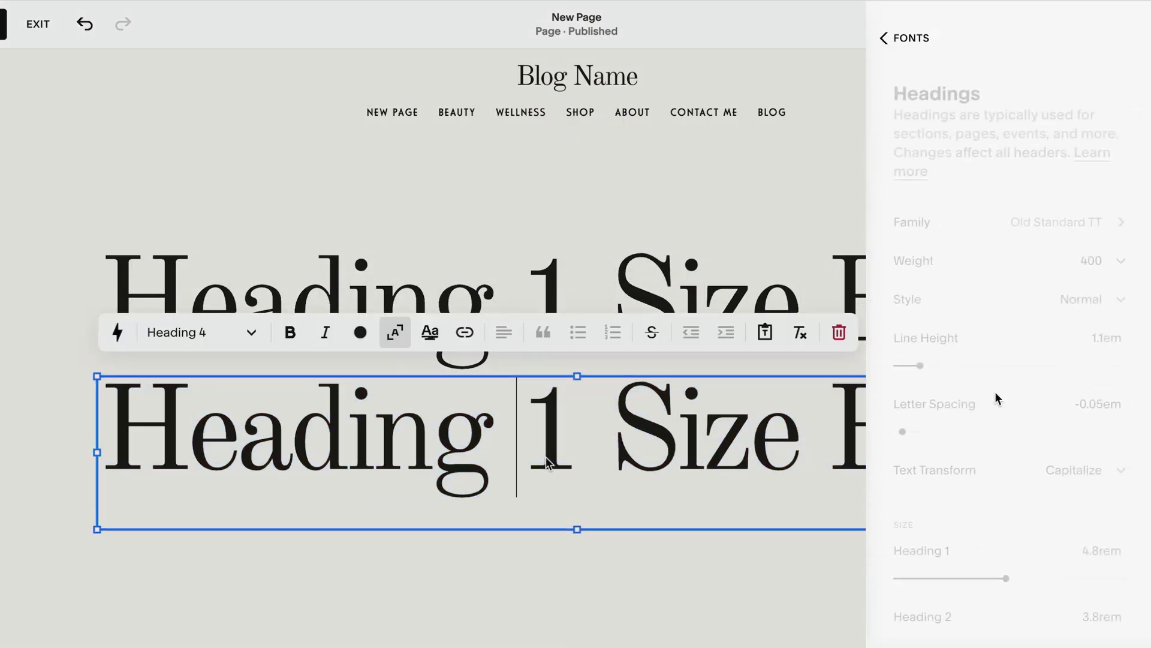
scroll(995, 391, down, 3)
mouse_move(1001, 420)
mouse_down()
mouse_move(1026, 420)
mouse_move(1001, 421)
mouse_up()
drag(978, 487, 955, 486)
mouse_move(952, 551)
mouse_down()
mouse_move(918, 552)
mouse_move(952, 553)
mouse_up()
mouse_move(932, 618)
mouse_down()
mouse_move(977, 618)
mouse_move(939, 618)
mouse_up()
click(397, 333)
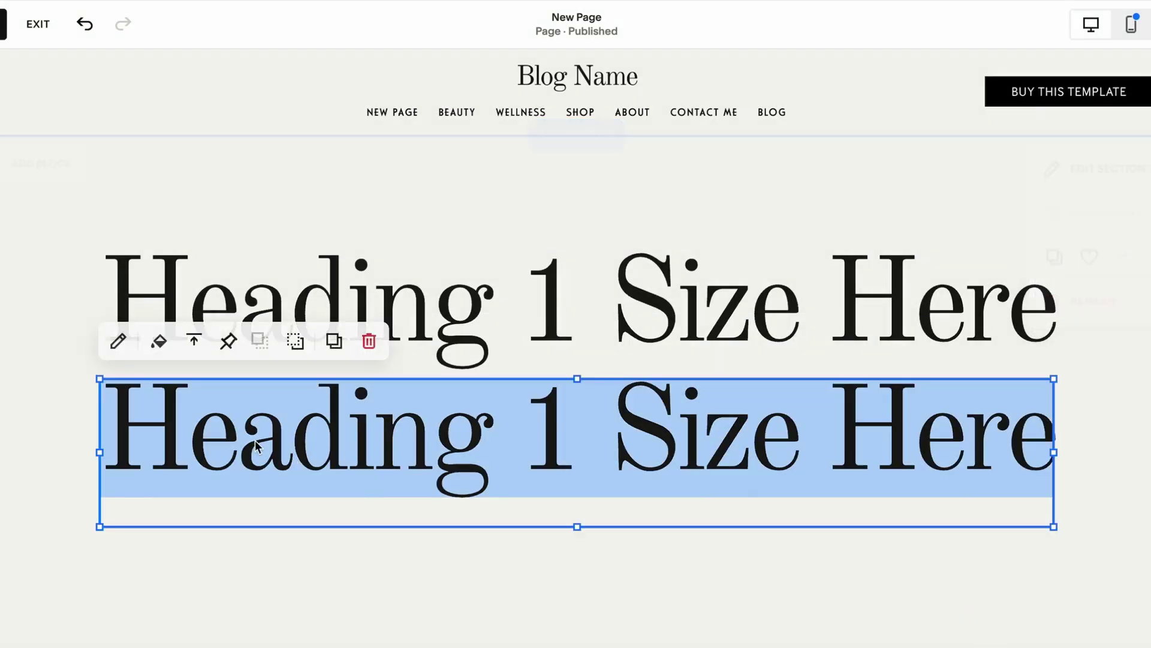
click(233, 433)
Select most of the copied heading's text and scroll down the page
drag(205, 436, 1052, 434)
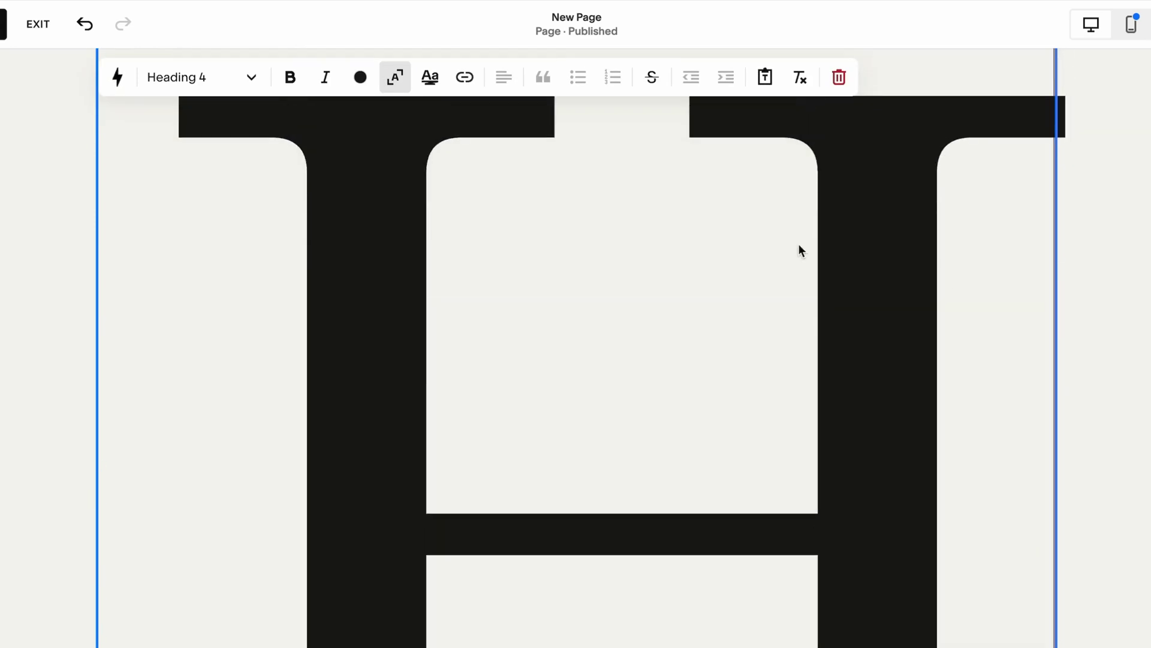
scroll(979, 455, down, 2)
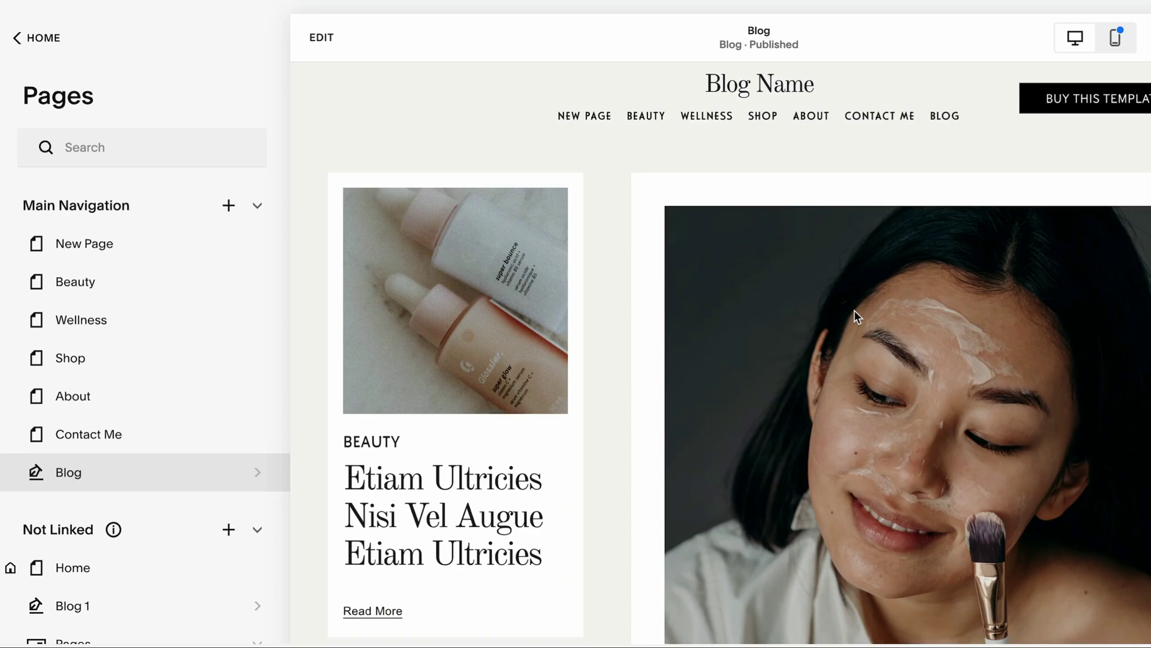
Open Site Styles > Fonts, showing Old Standard TT headings and Arial paragraphs
scroll(729, 366, down, 2)
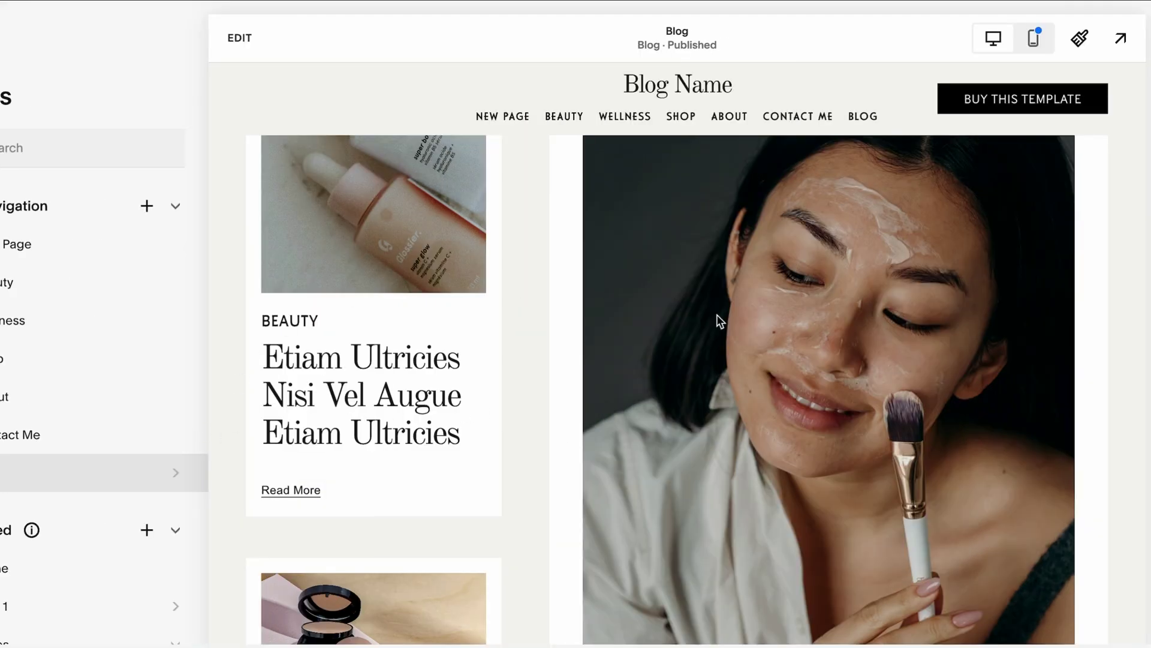
click(1079, 38)
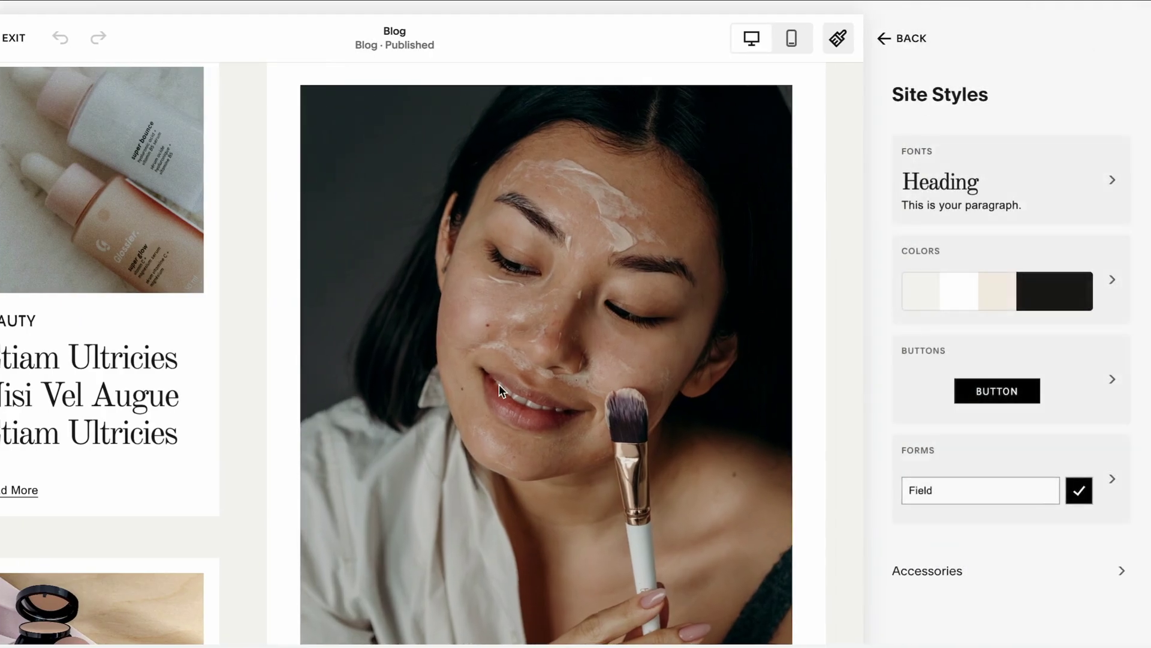
scroll(501, 390, down, 6)
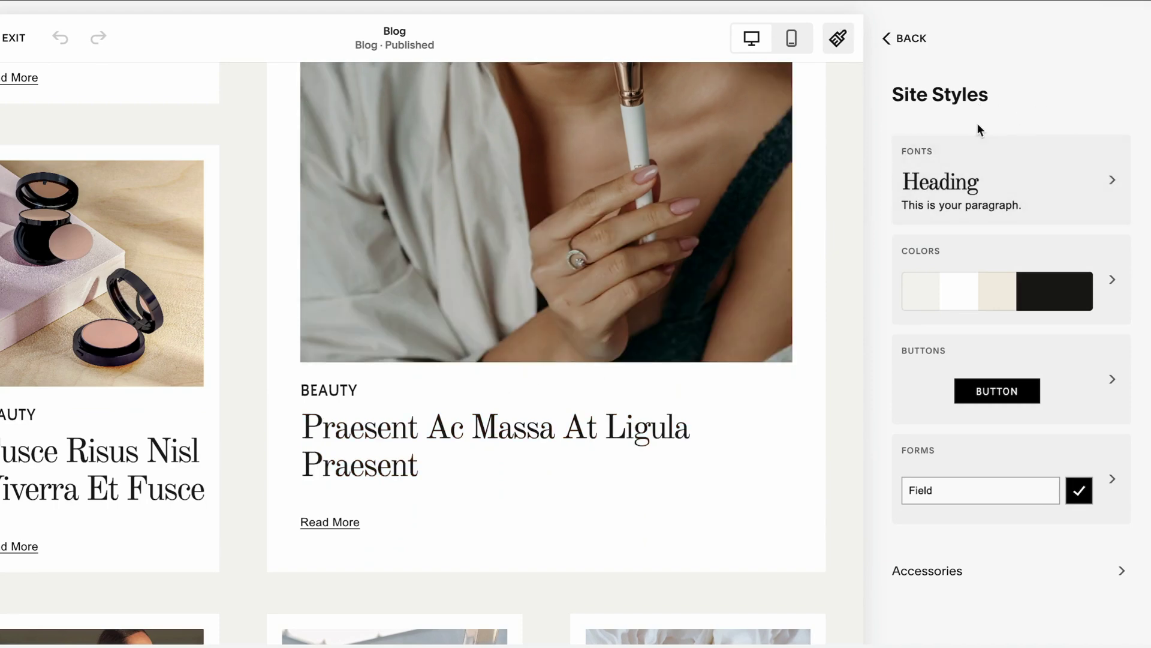
click(941, 163)
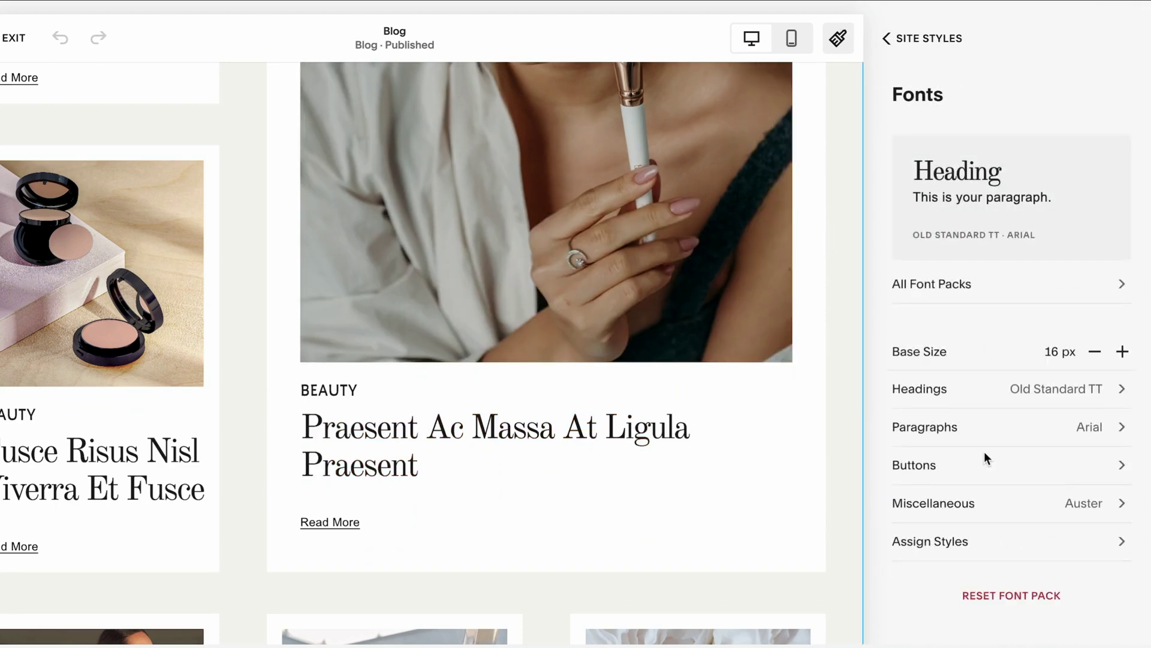
scroll(984, 451, down, 1)
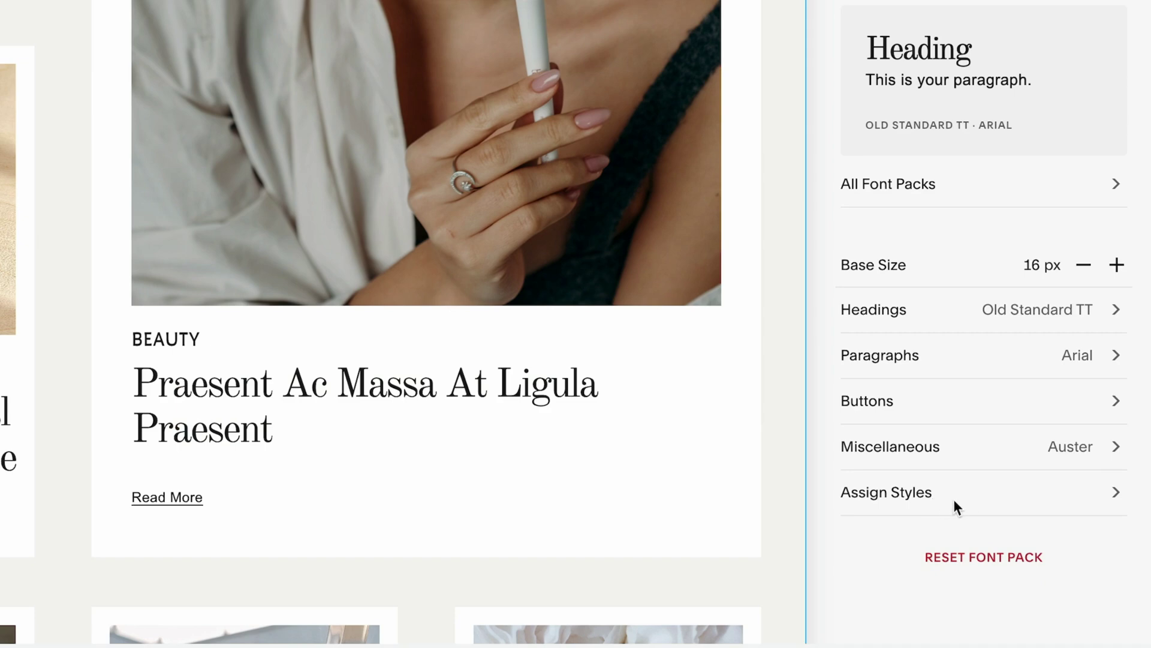
Open Assign Styles and scroll down to the Blog: Basic Grid entries
click(955, 503)
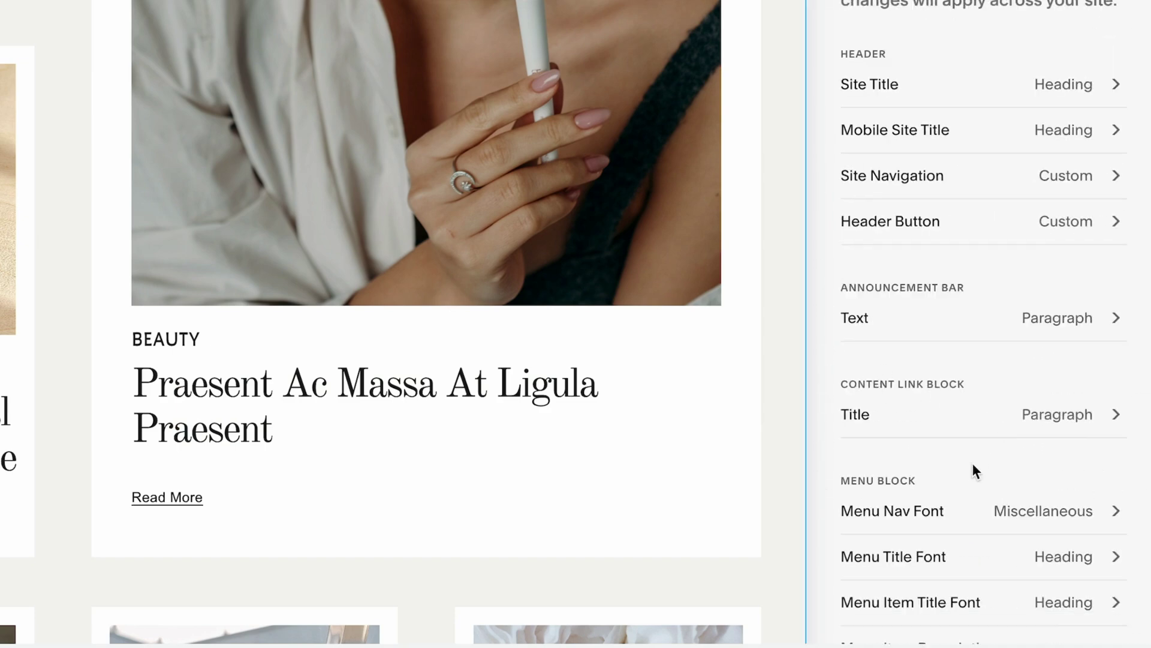
scroll(973, 462, down, 2)
scroll(930, 452, down, 4)
scroll(933, 450, down, 3)
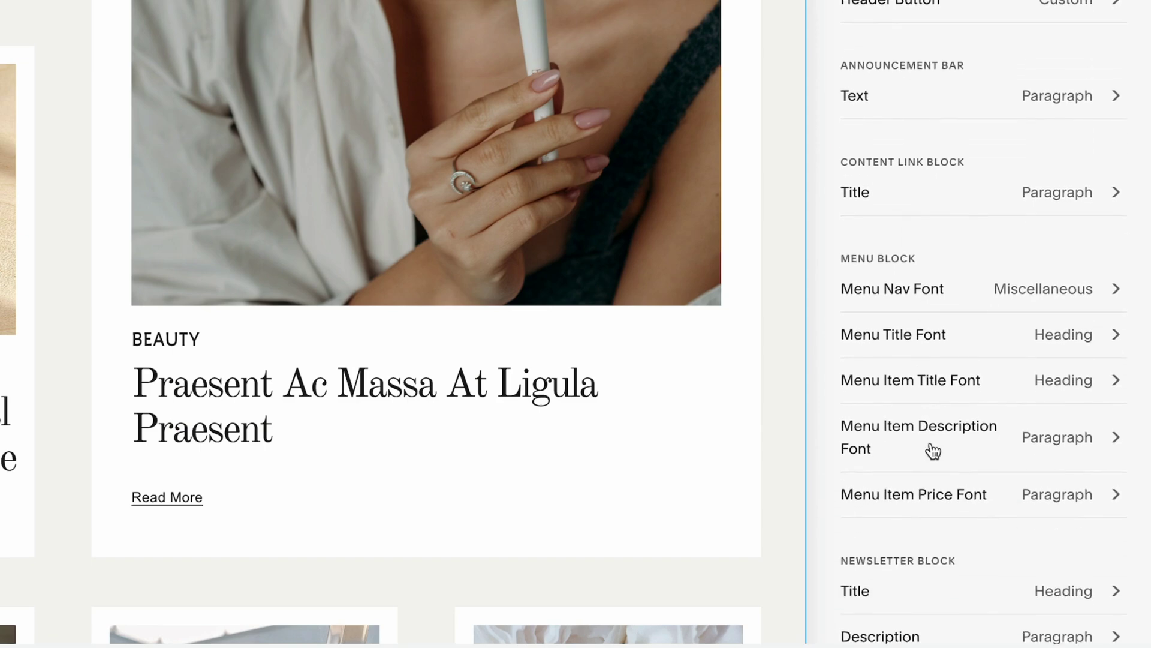
scroll(959, 384, up, 3)
scroll(966, 377, down, 6)
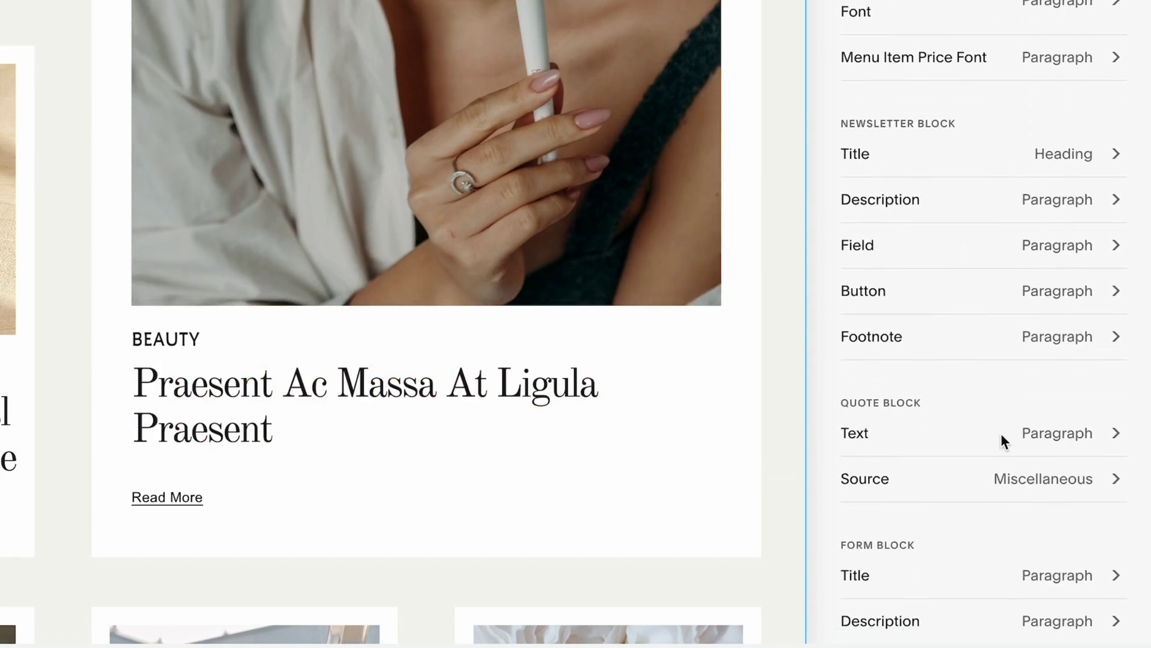
scroll(1003, 442, down, 5)
scroll(1001, 433, down, 3)
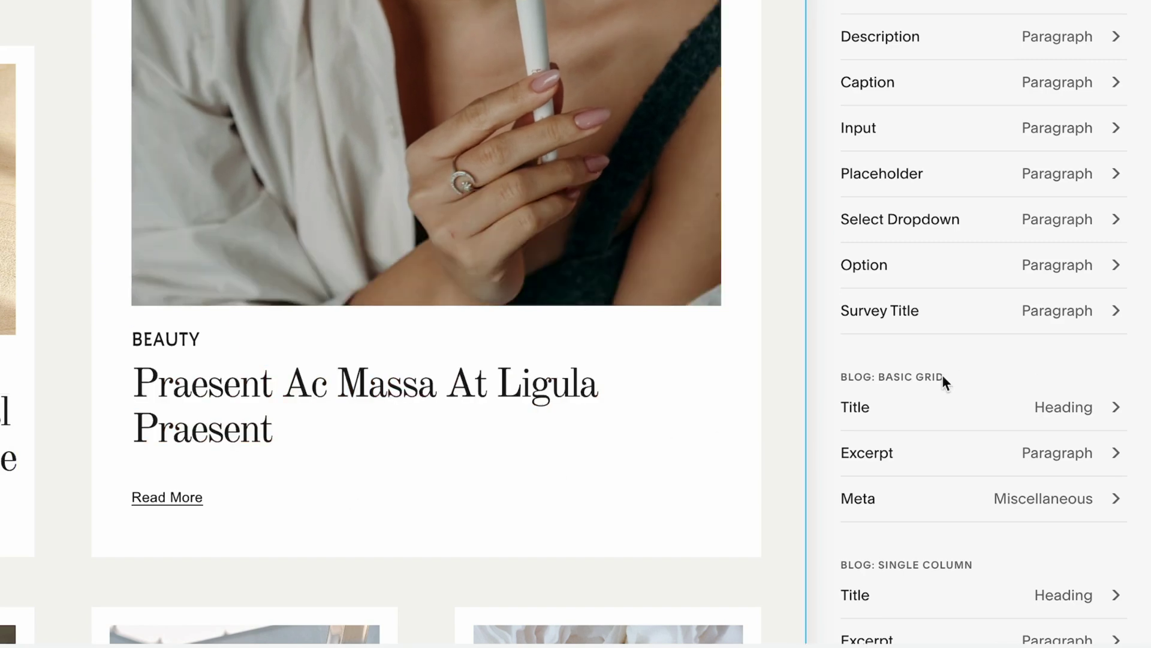
scroll(953, 401, down, 2)
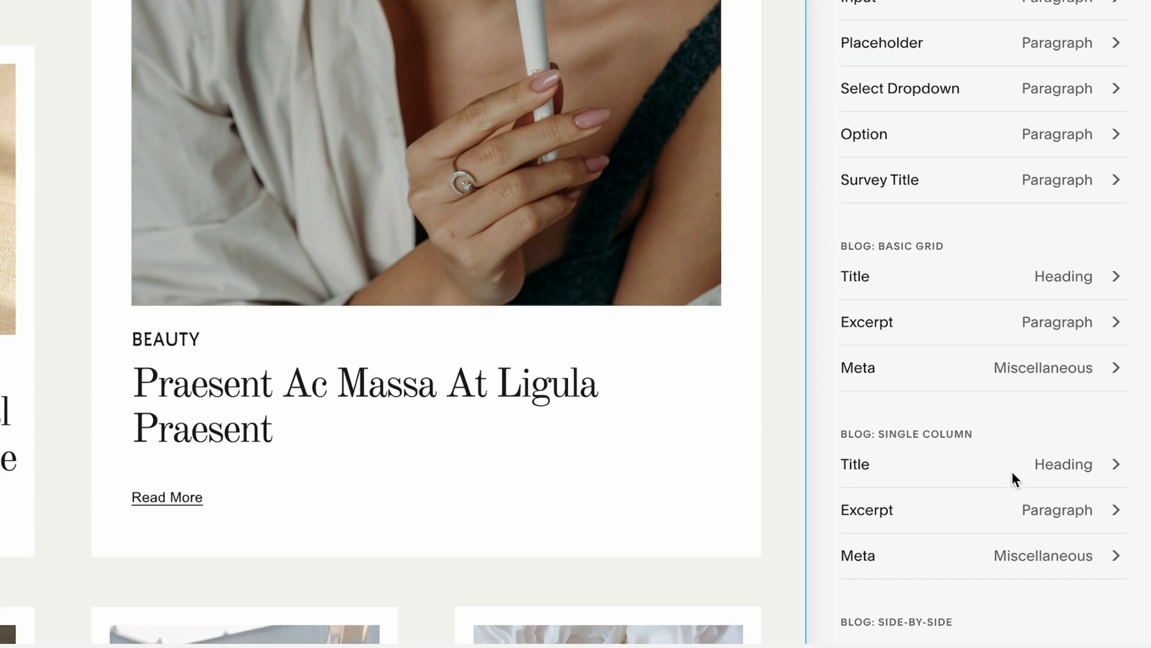
Change the Blog: Basic Grid title size to Heading 4, after briefly trying Heading 2
click(1106, 277)
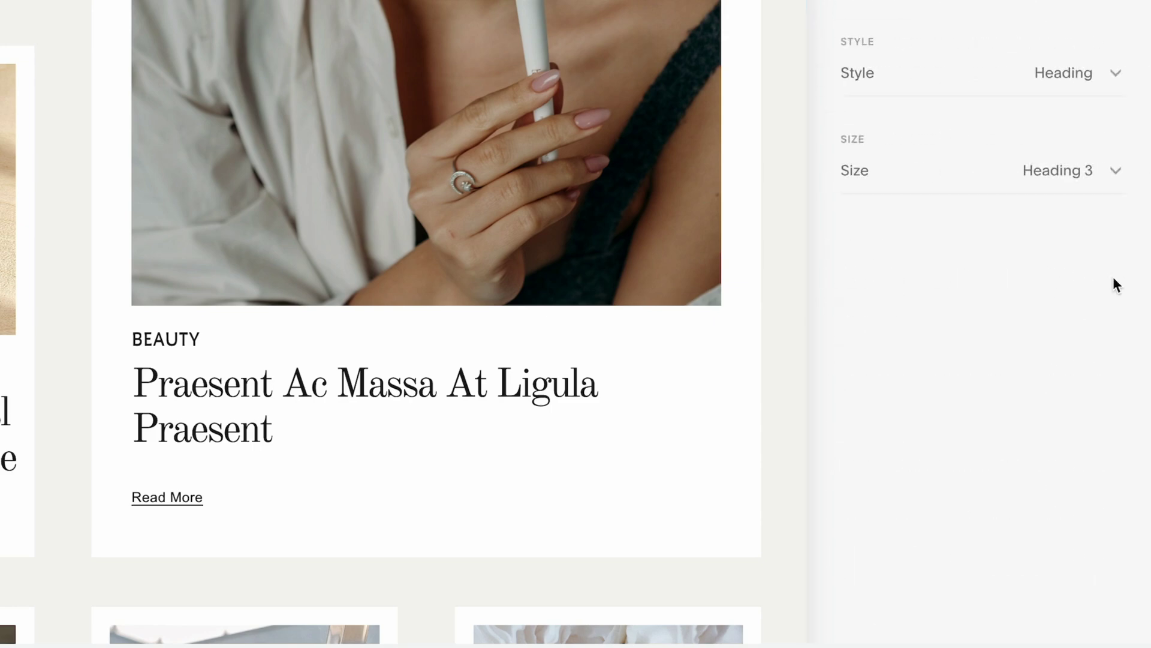
click(1117, 171)
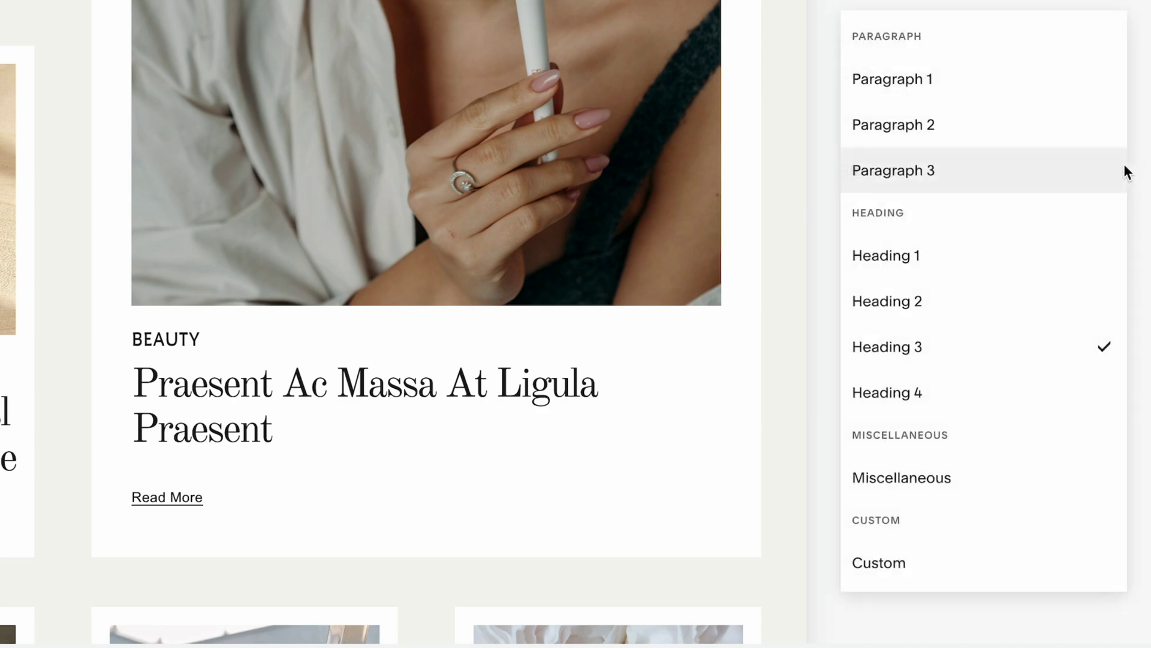
click(978, 308)
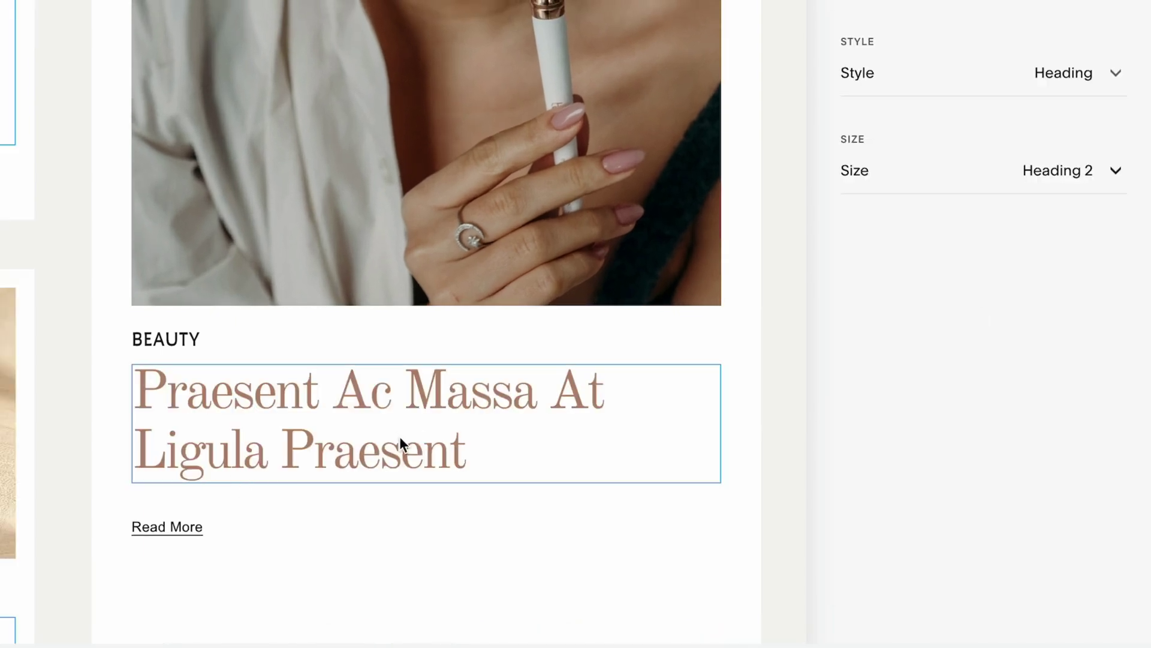
click(1113, 174)
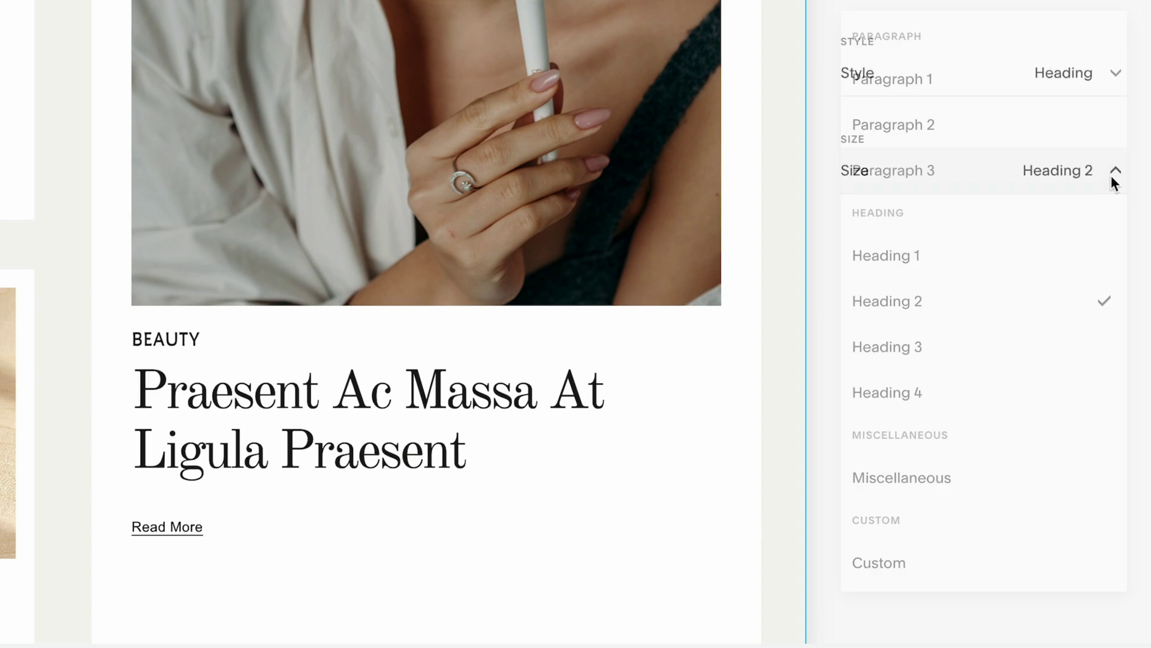
click(933, 391)
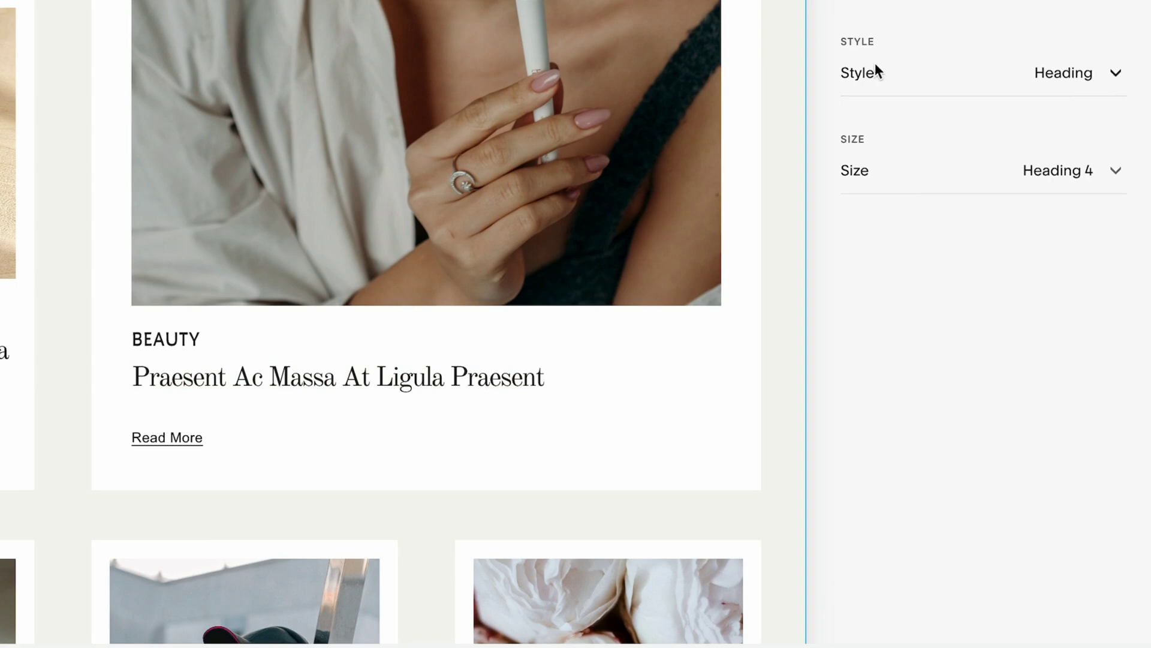
click(1114, 73)
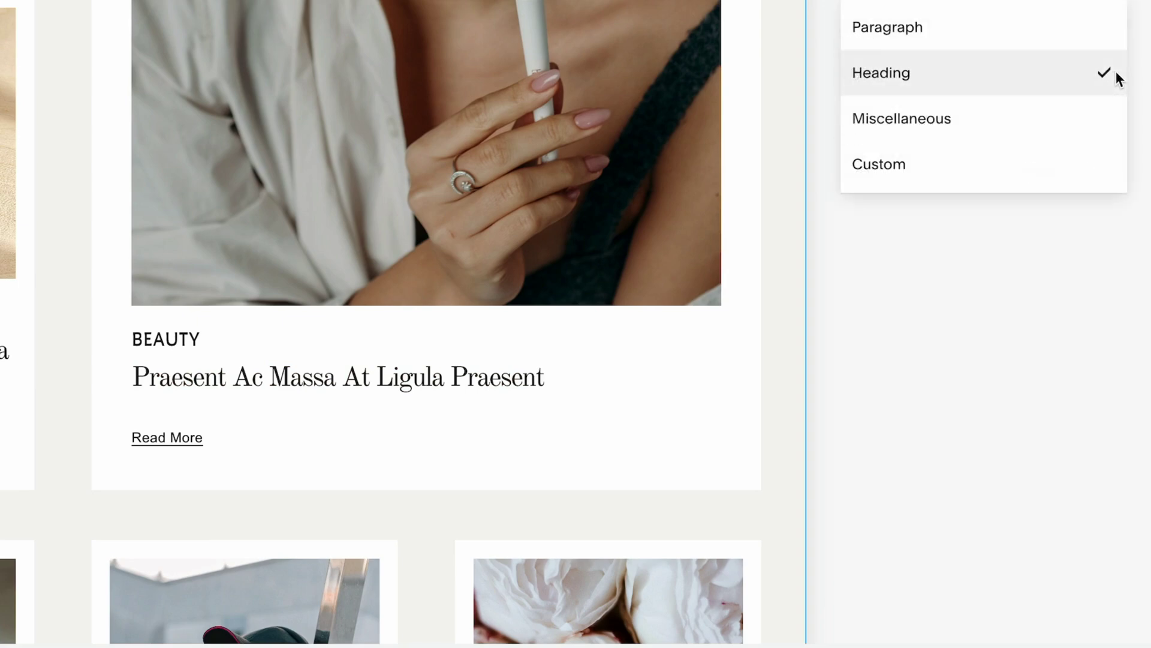
Set the blog grid title Style and Size to Custom and drag the size to 2.8rem
click(899, 168)
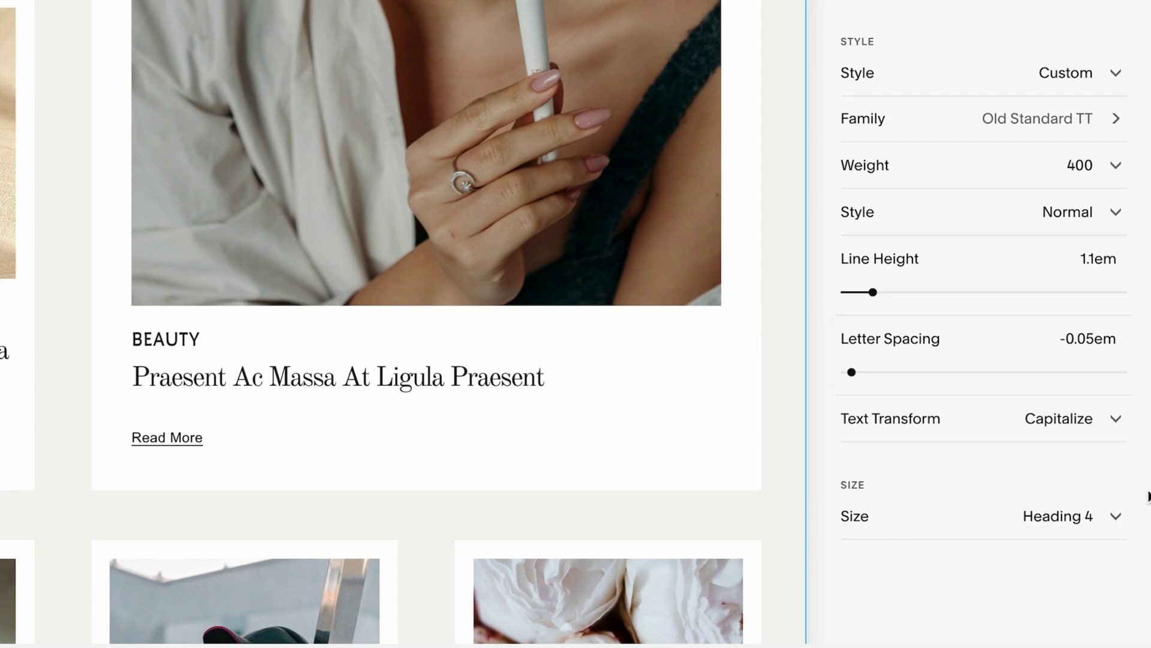
scroll(997, 576, down, 1)
click(1114, 455)
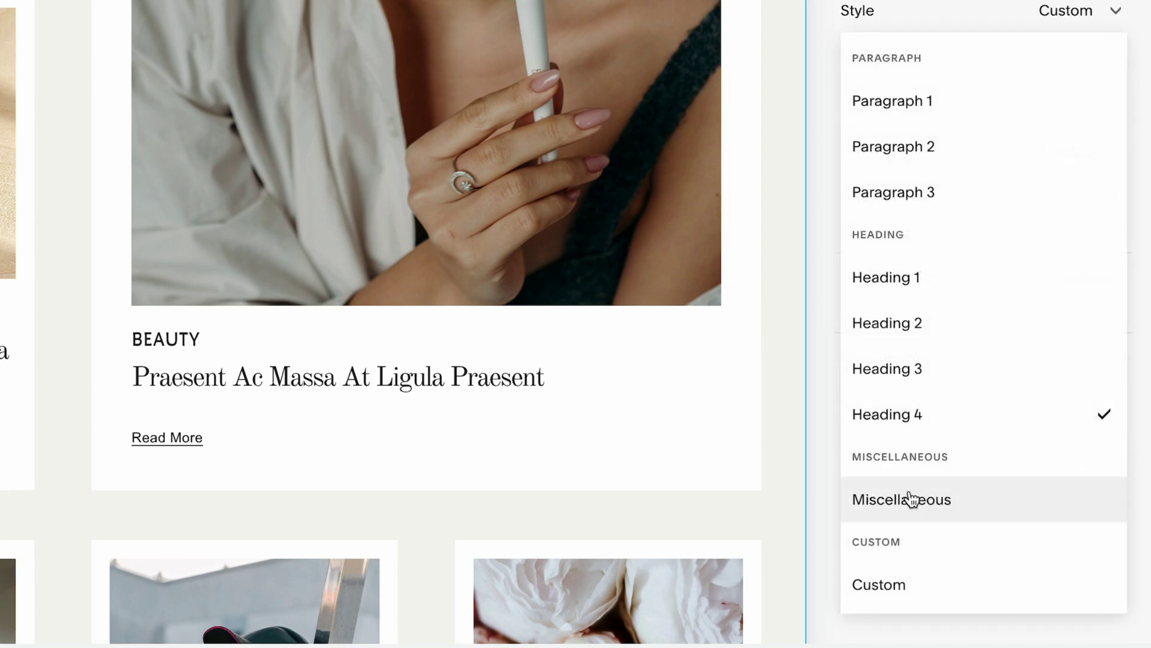
click(894, 581)
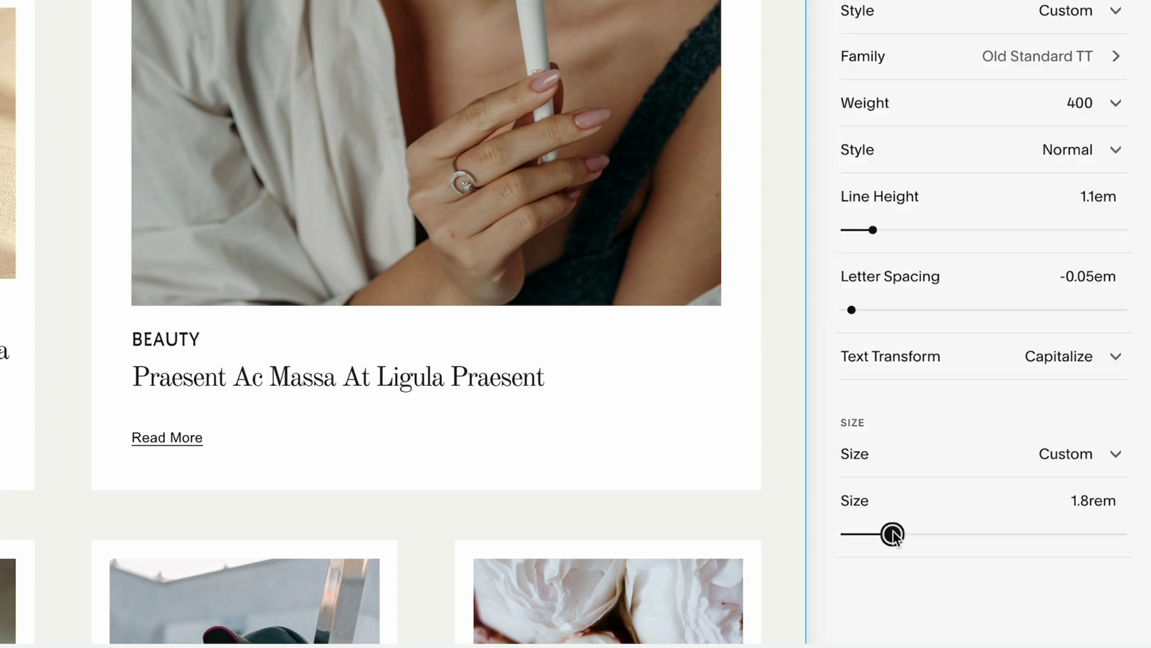
drag(892, 533, 920, 534)
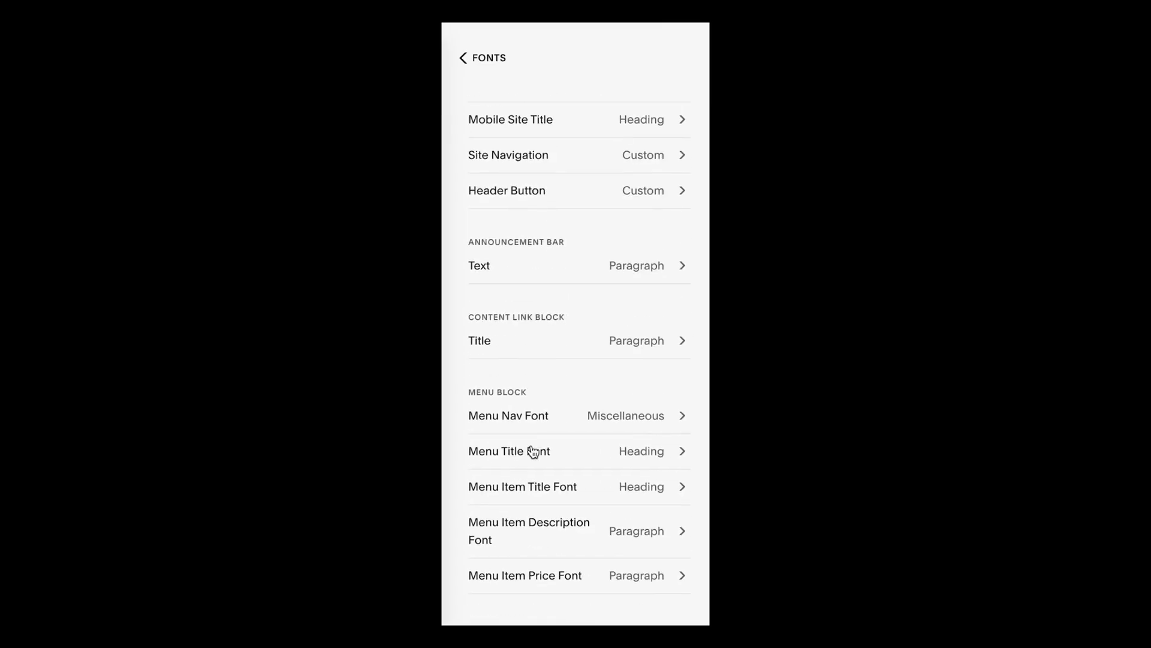
scroll(524, 362, up, 3)
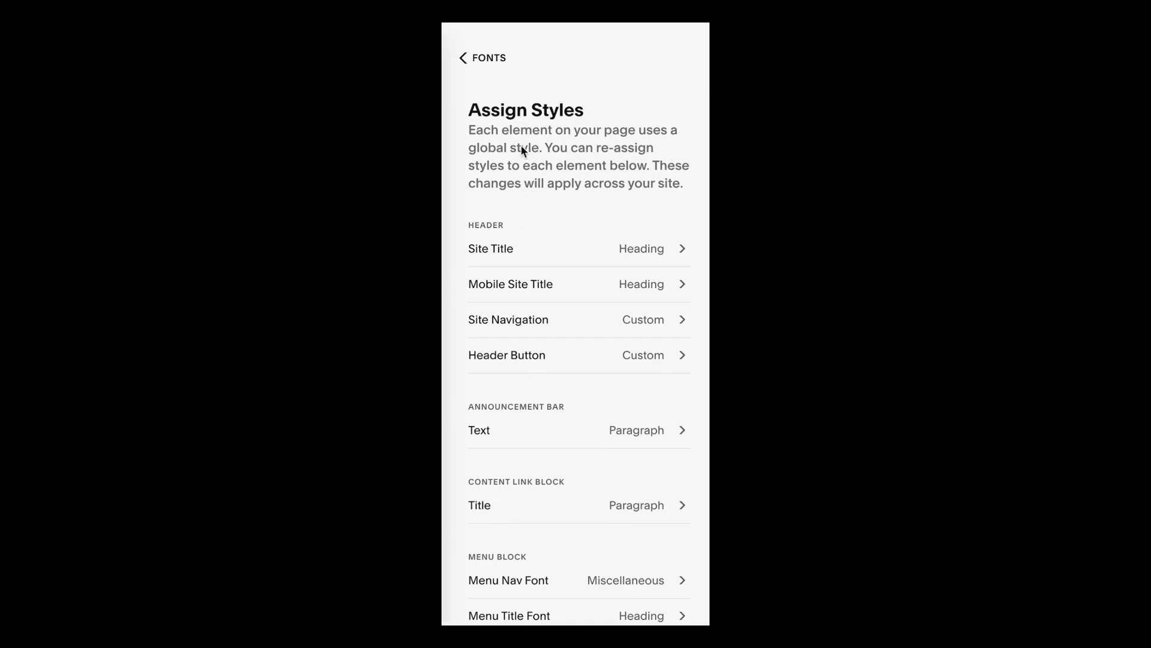
scroll(534, 485, down, 7)
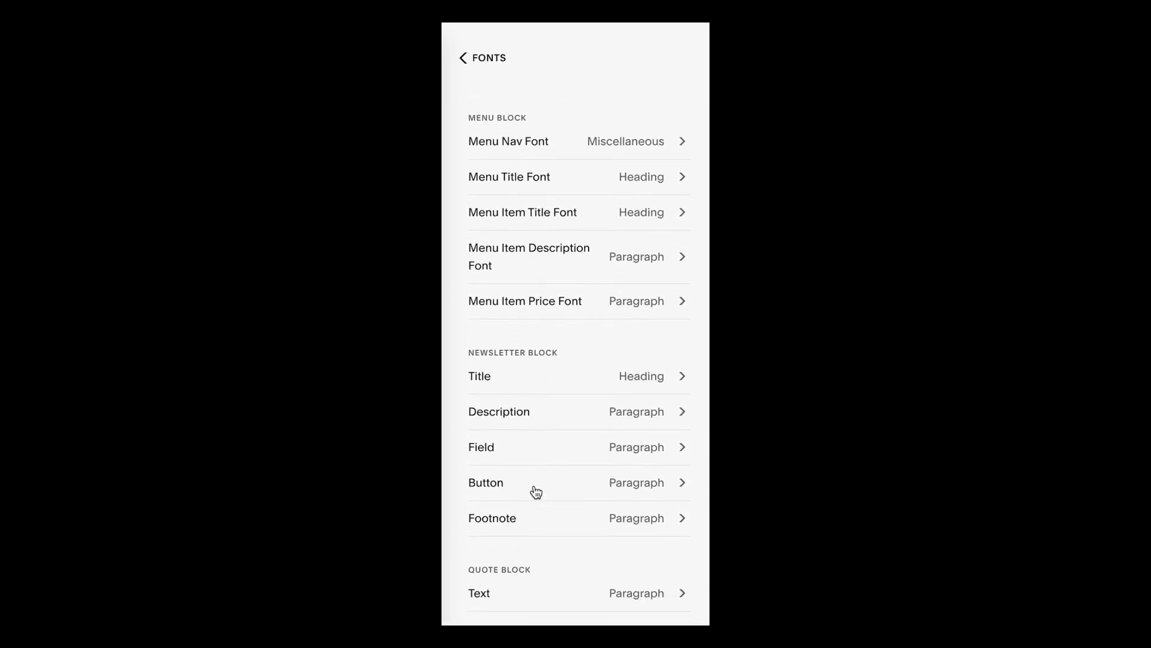
scroll(536, 491, down, 8)
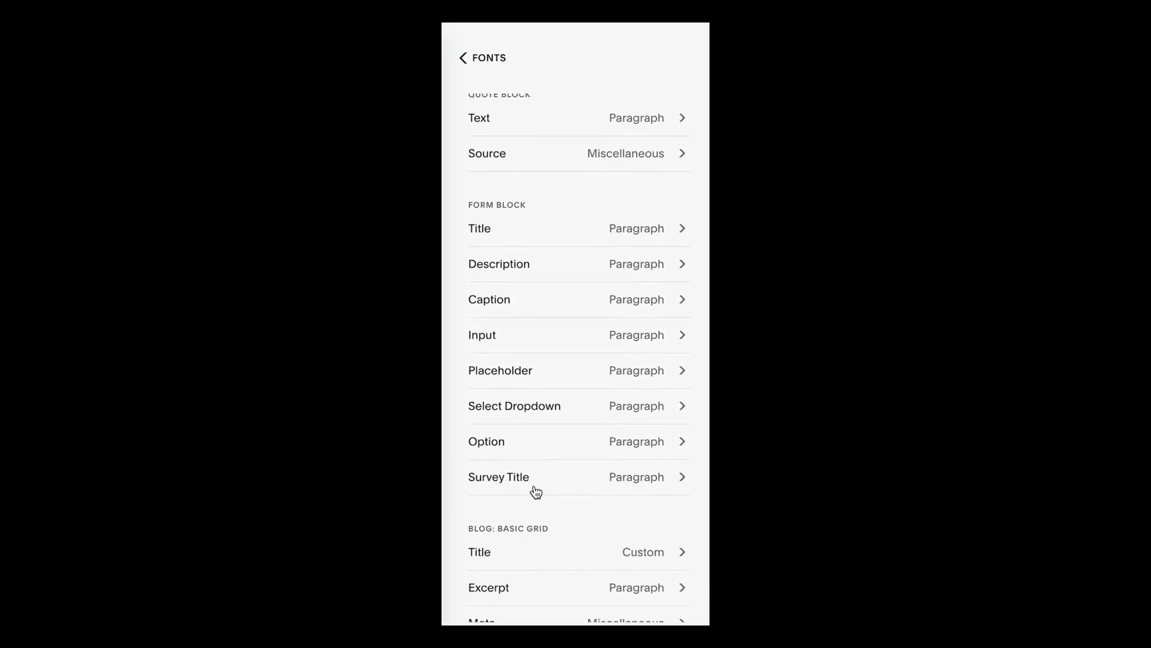